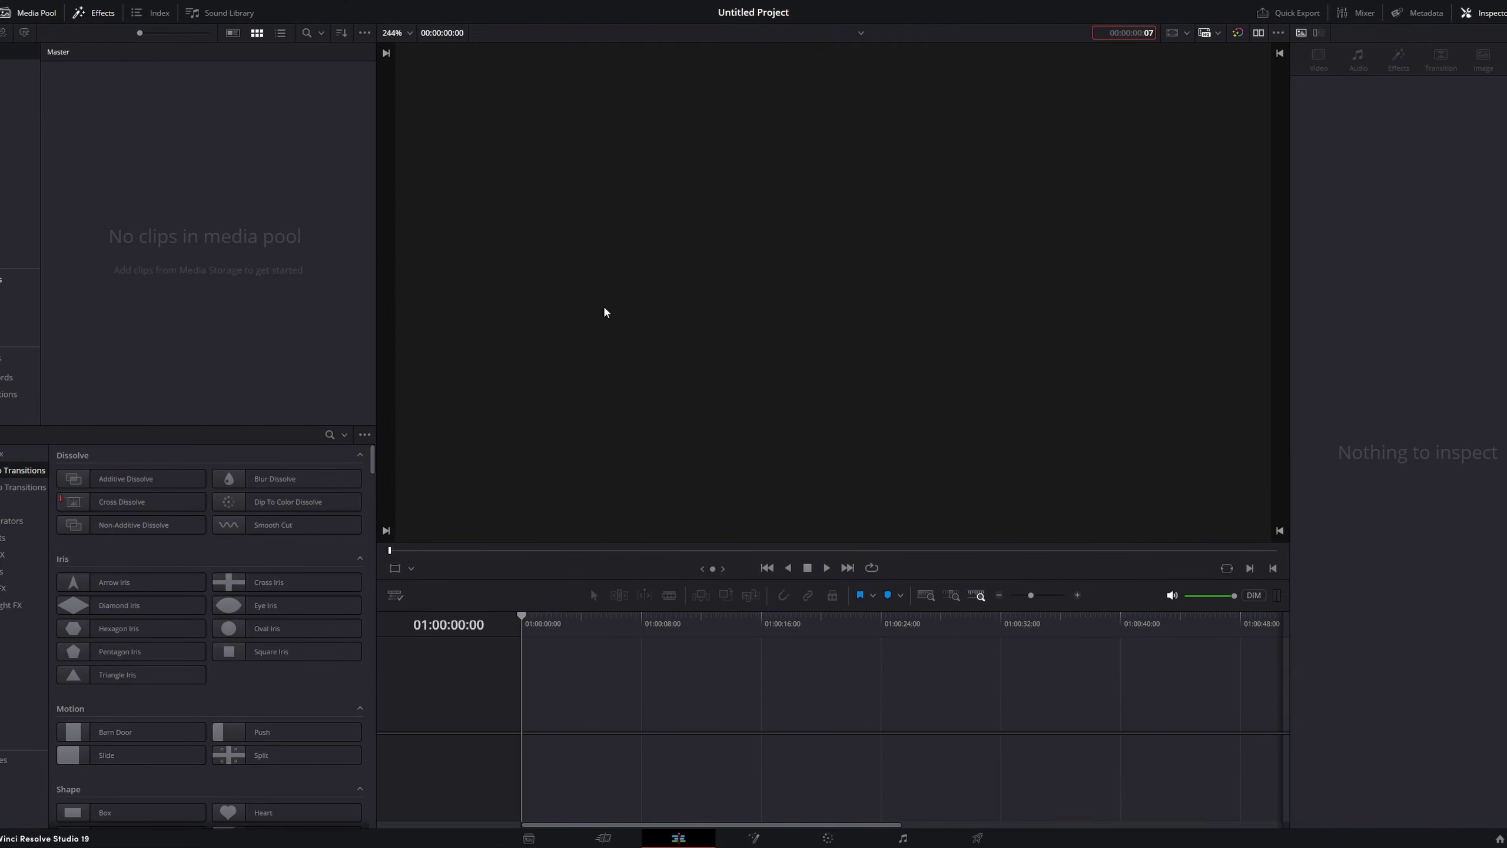
# - Start a new timeline named Portrait that does not use the project settings
pyautogui.rightClick(221, 150)
pyautogui.moveTo(386, 160)
pyautogui.click(499, 160)
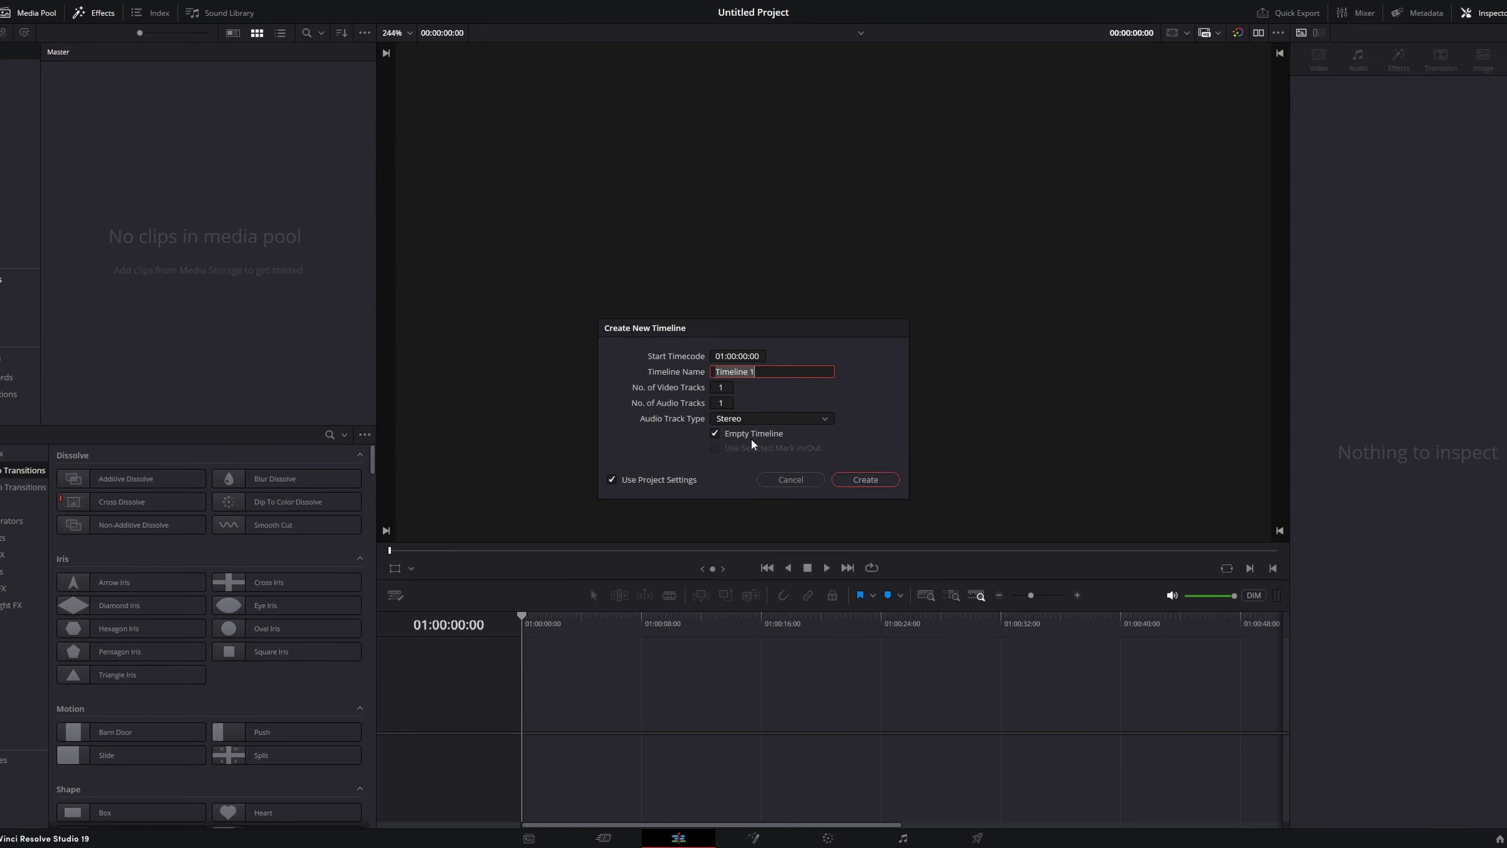
pyautogui.write('Portrait')
pyautogui.click(655, 481)
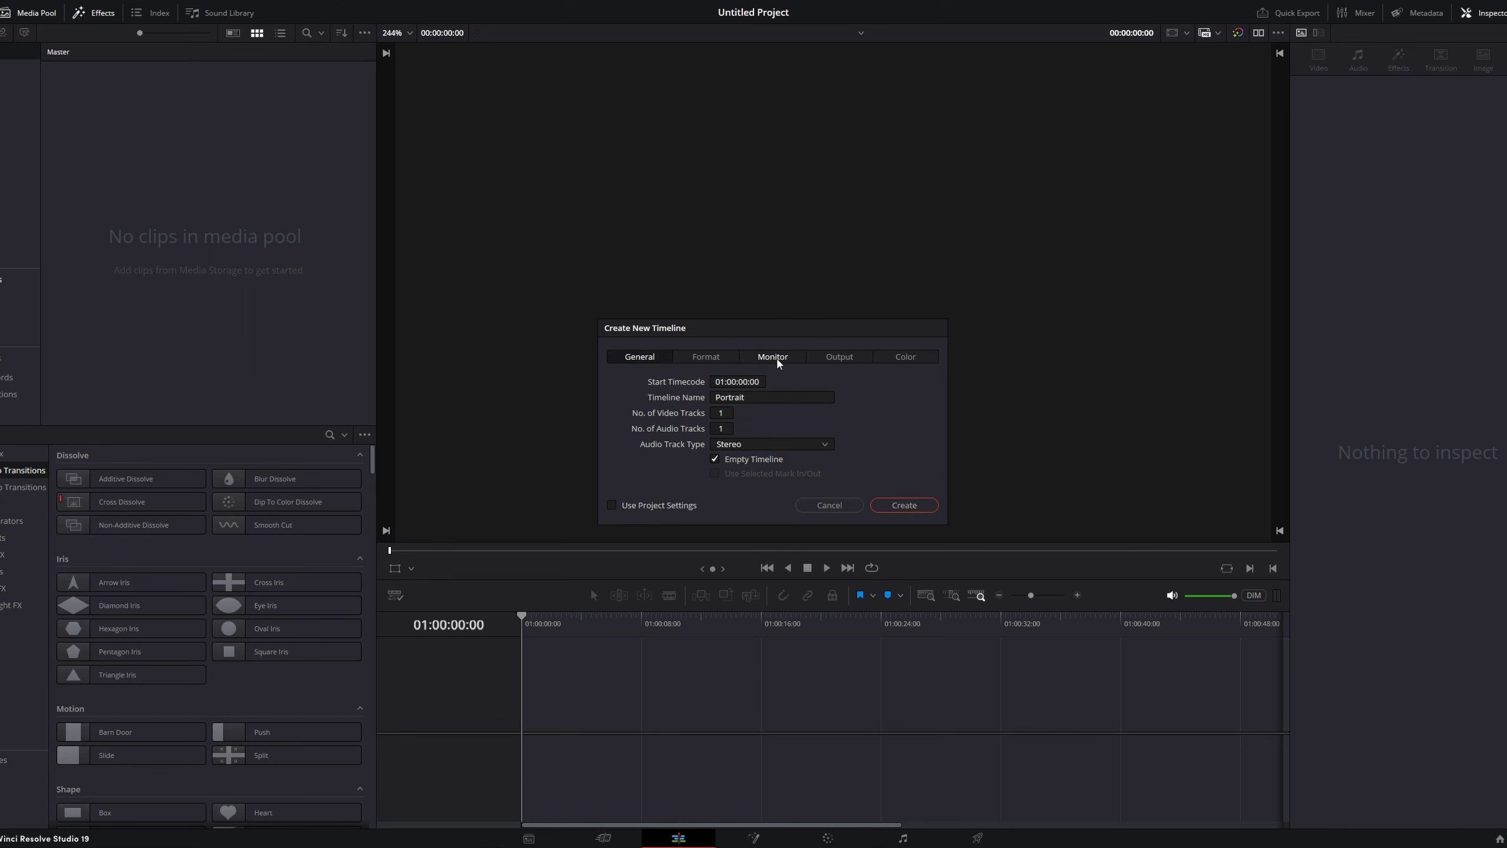
# - Create the timeline with a custom vertical resolution of 312 x 420 and a frame rate of 30 frames per second
pyautogui.click(774, 356)
pyautogui.click(719, 382)
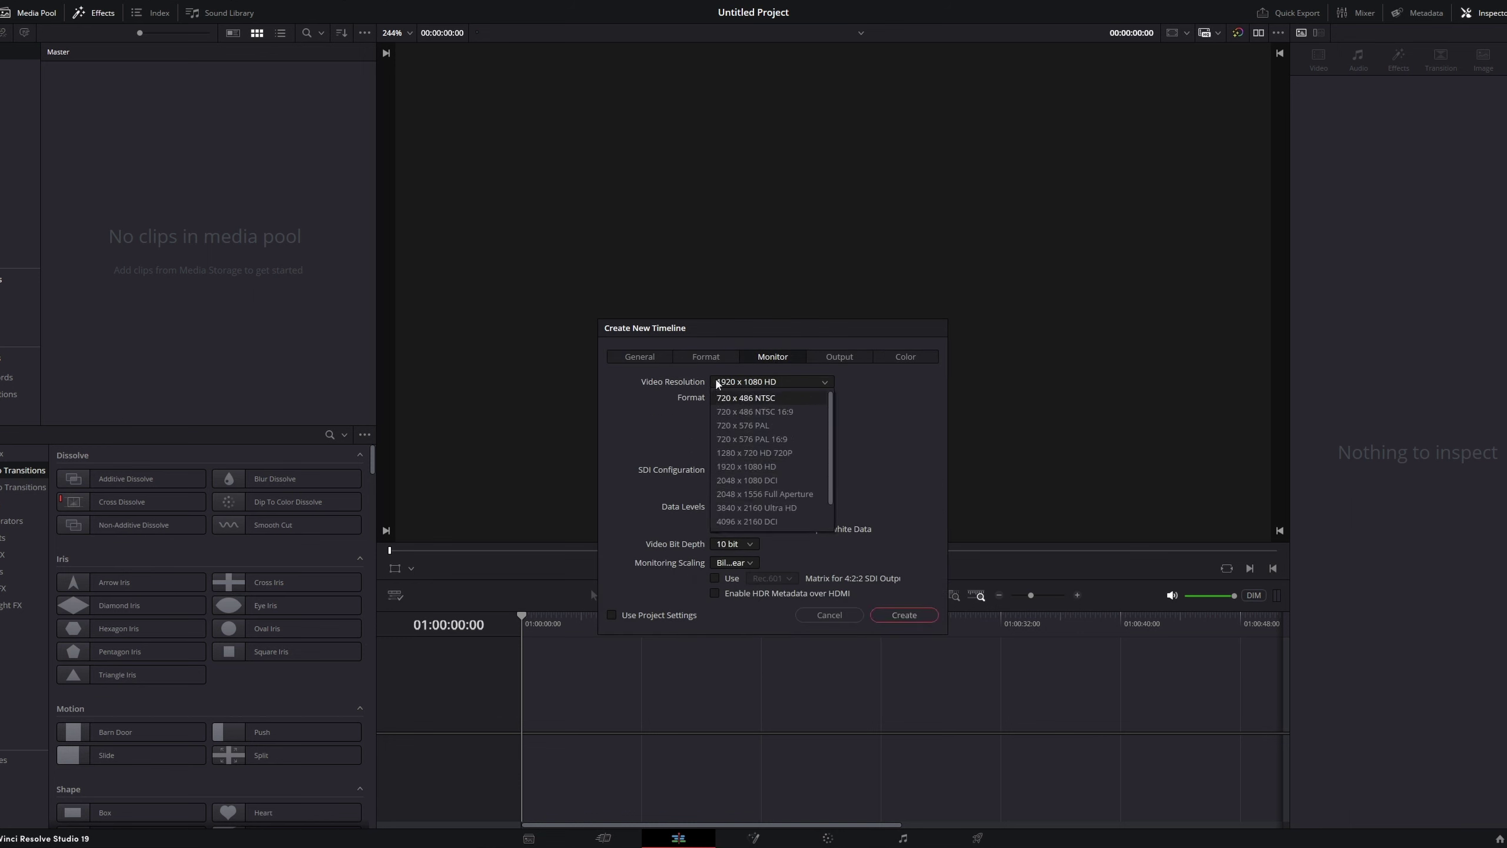
pyautogui.click(715, 358)
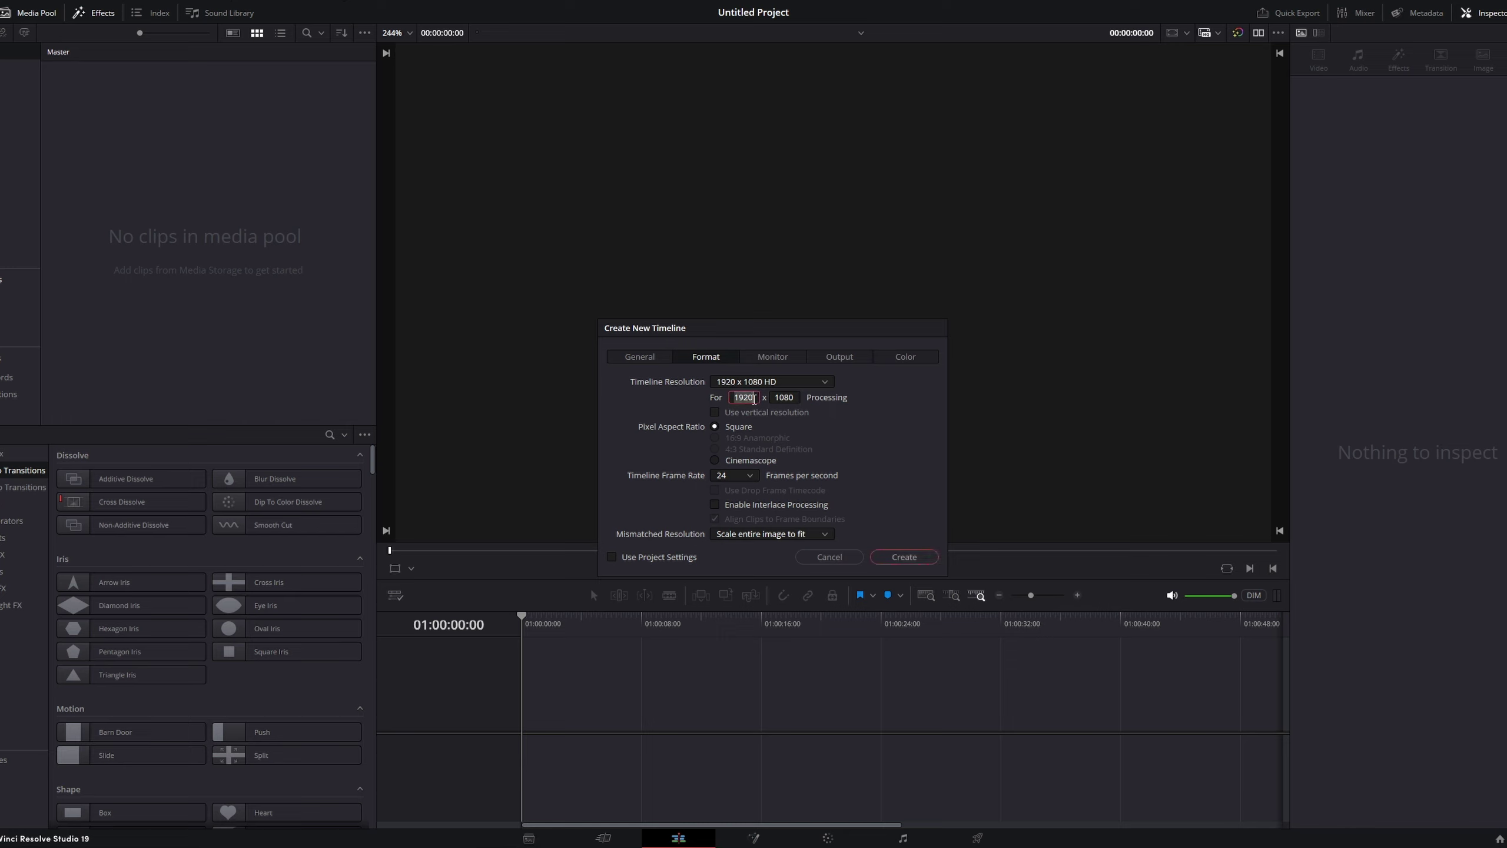
pyautogui.click(781, 399)
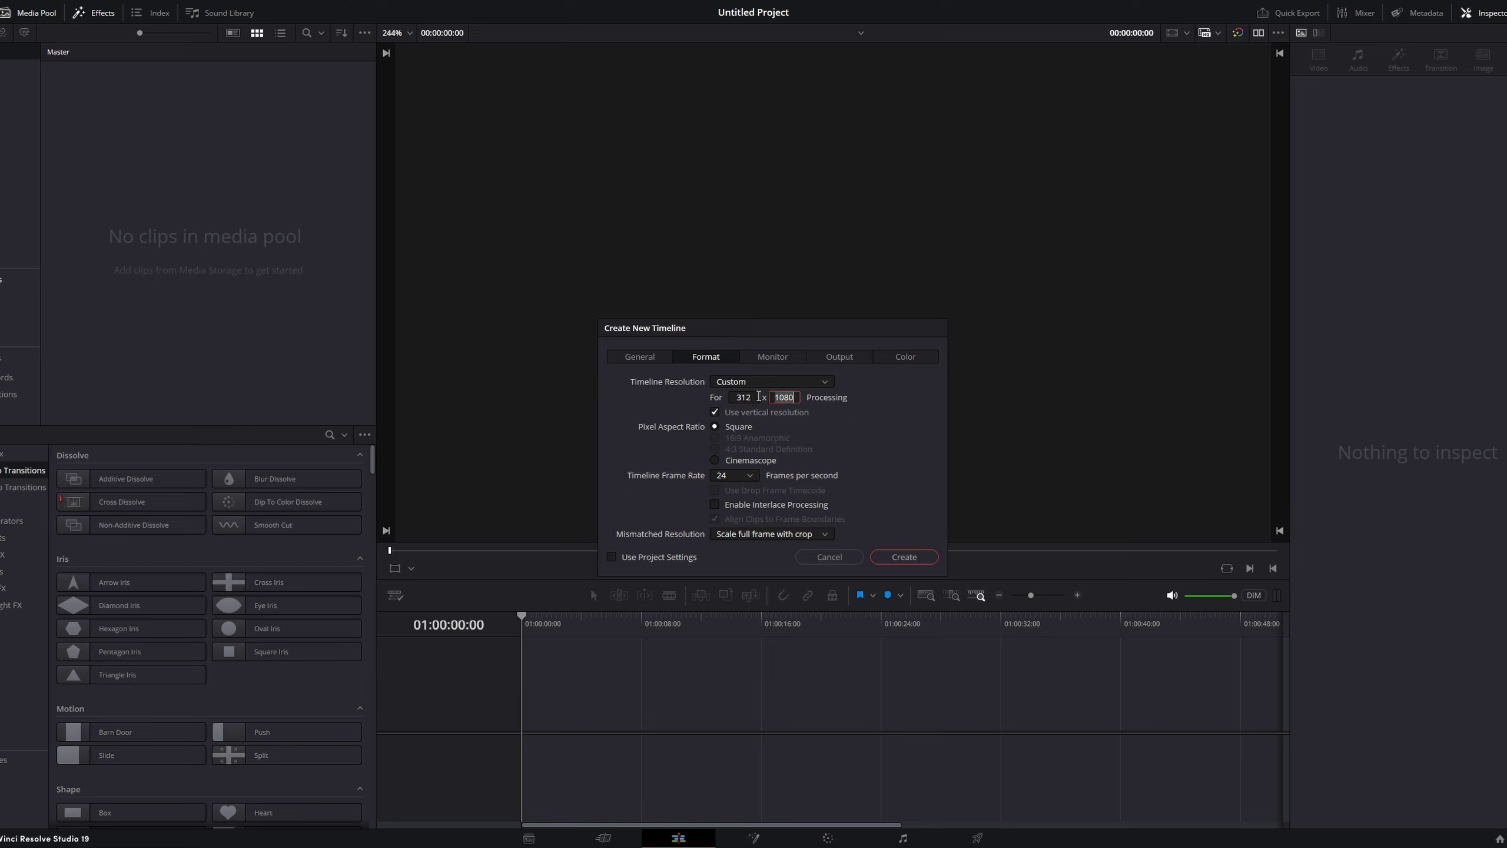
pyautogui.write('420')
pyautogui.click(737, 477)
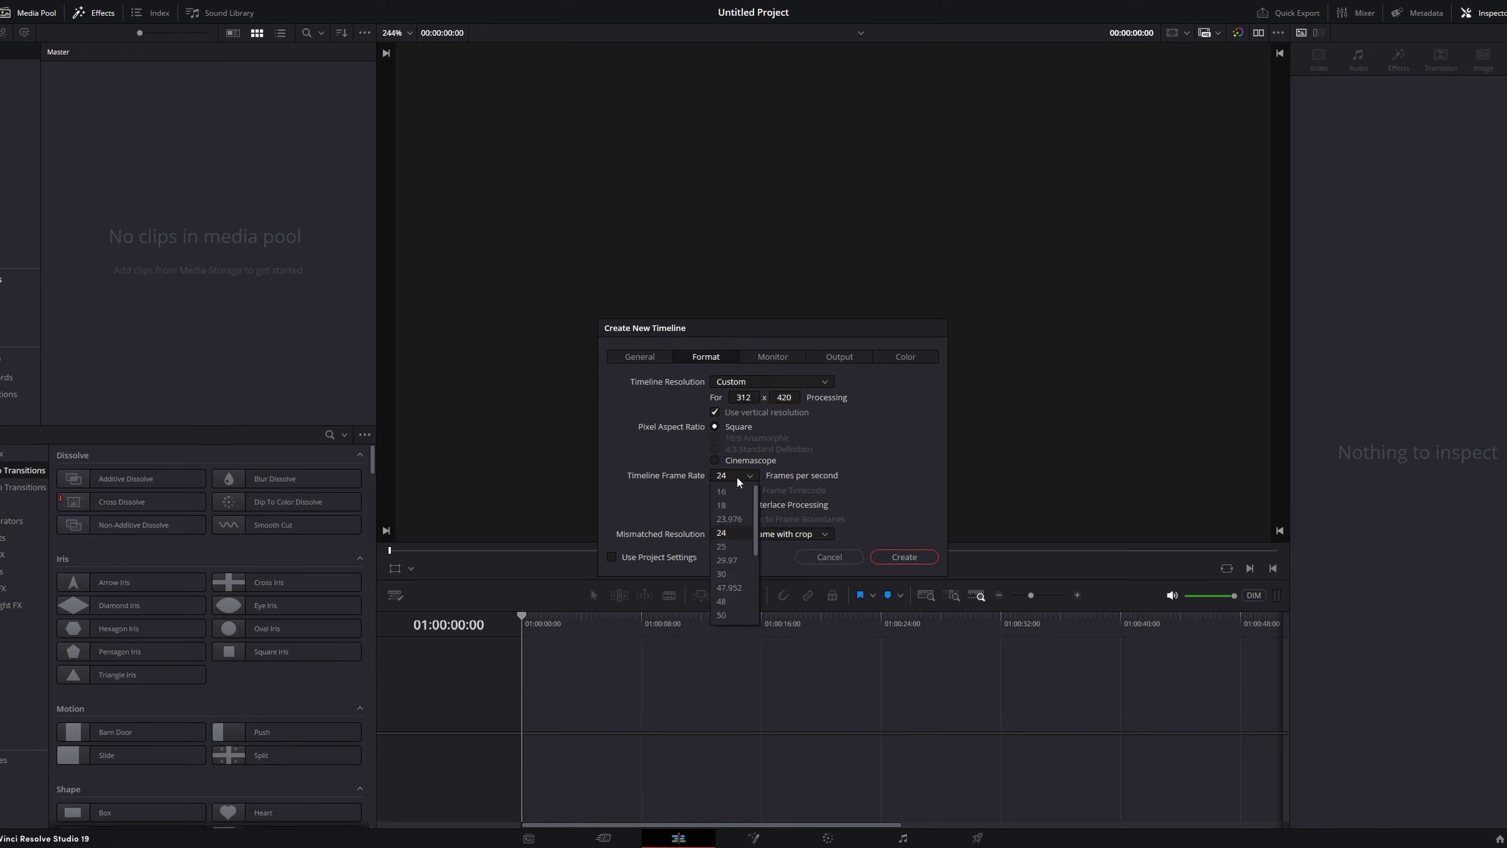
pyautogui.click(737, 562)
pyautogui.click(883, 557)
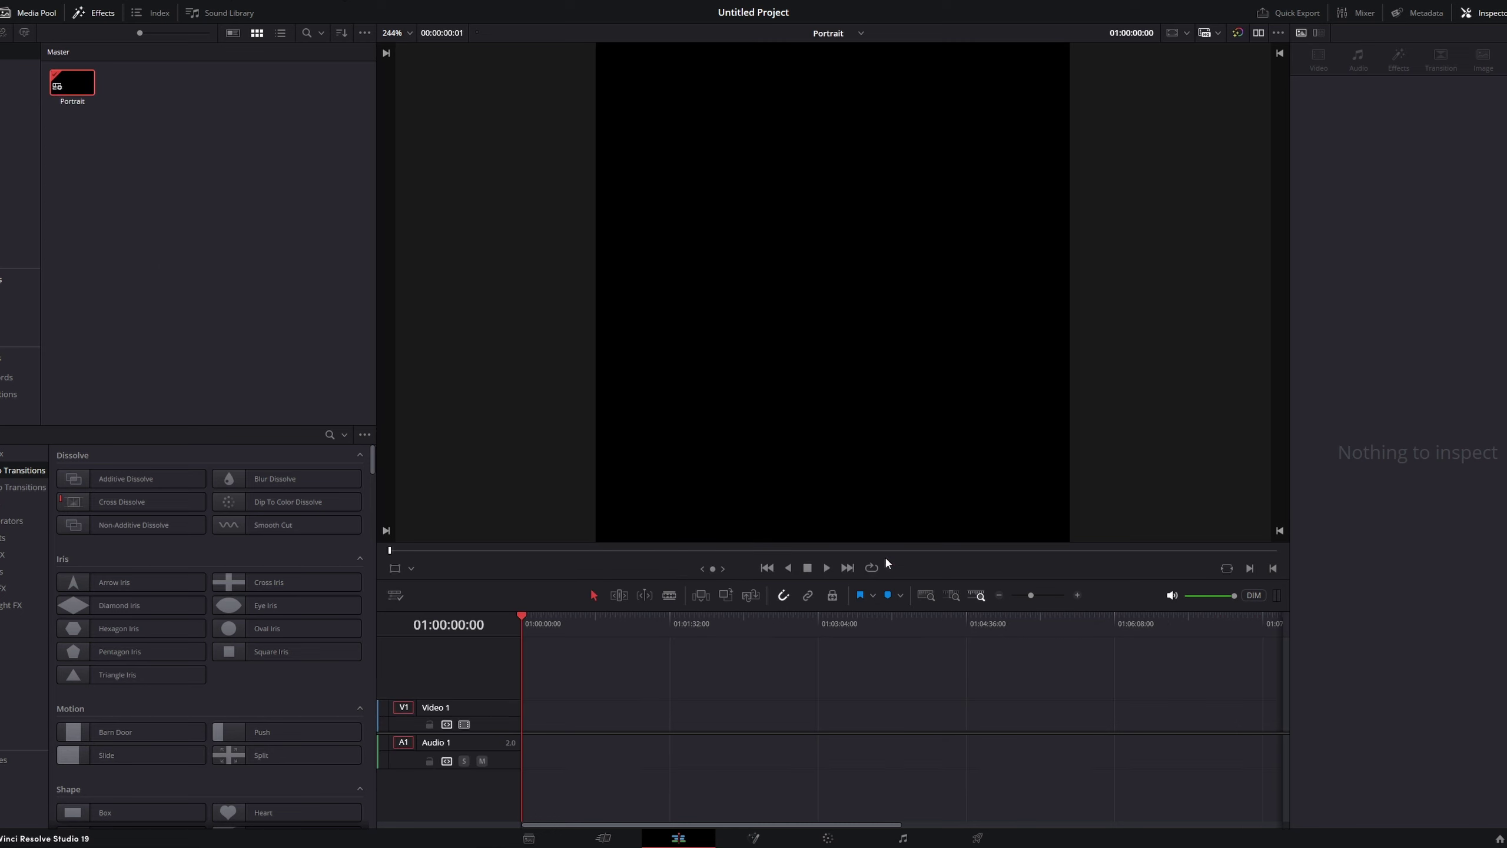
# - Place the Portrait_Ca… reference image on Video 1 and adviser_foreman.png on the video track above it
pyautogui.scroll(-3, 862, 473)
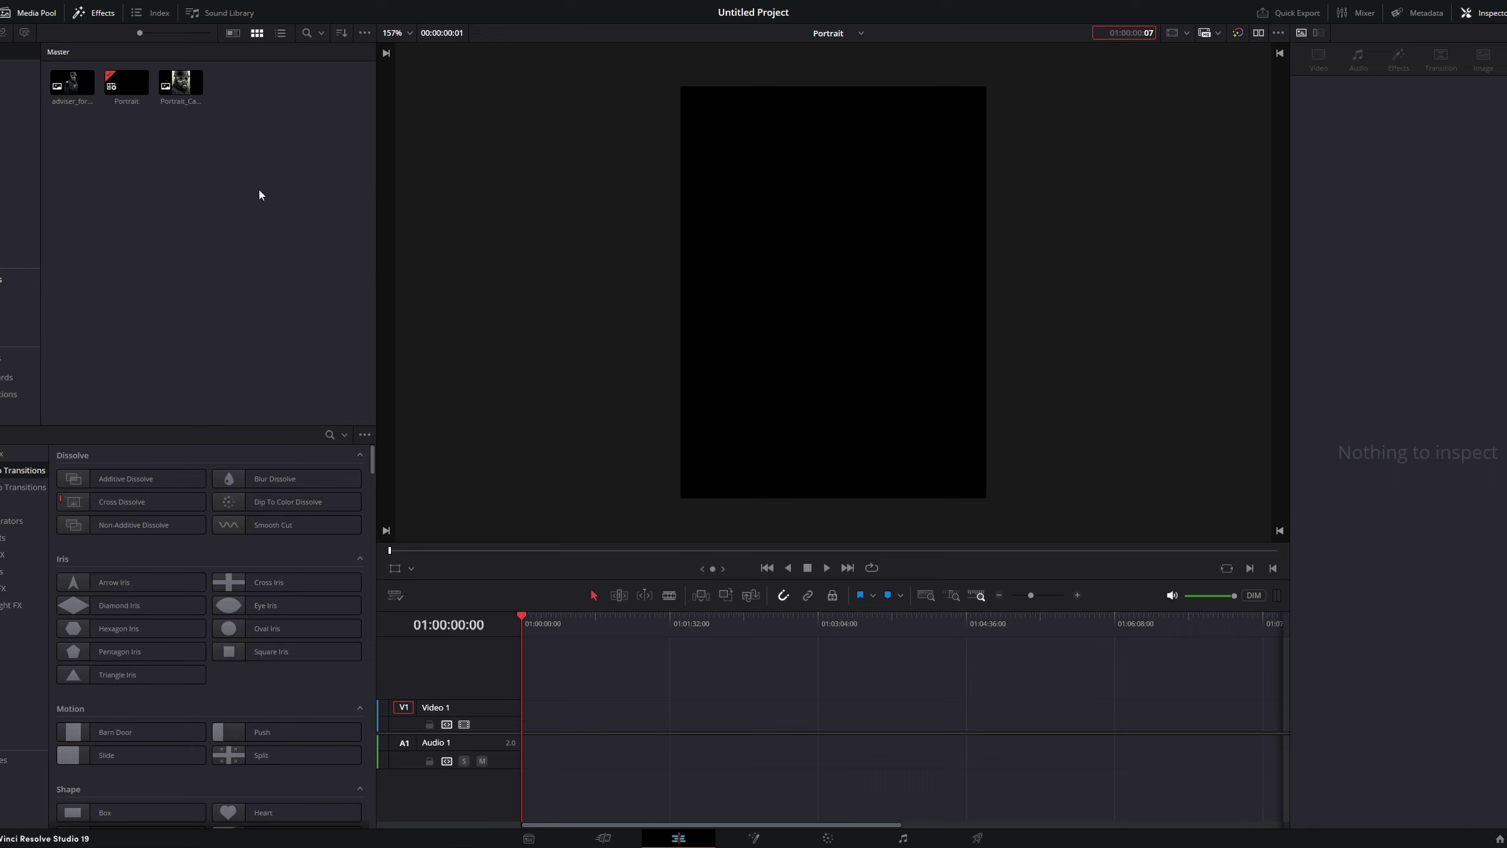
pyautogui.moveTo(181, 90); pyautogui.dragTo(536, 717)
pyautogui.moveTo(71, 85); pyautogui.dragTo(514, 679)
# - Fit adviser_foreman.png over the reference with zoom 2.050, position X -14 and Y -150, comparing by toggling the Video 2 track
pyautogui.moveTo(1405, 104); pyautogui.dragTo(1460, 104)
pyautogui.moveTo(1460, 449); pyautogui.dragTo(1445, 449)
pyautogui.moveTo(1405, 104)
pyautogui.mouseDown()
pyautogui.moveTo(1430, 104)
pyautogui.moveTo(1390, 103)
pyautogui.moveTo(1397, 120)
pyautogui.mouseUp()
pyautogui.moveTo(1474, 121)
pyautogui.mouseDown()
pyautogui.moveTo(1503, 120)
pyautogui.moveTo(1408, 101)
pyautogui.moveTo(1485, 121)
pyautogui.mouseUp()
pyautogui.click(465, 693)
pyautogui.click(464, 694)
pyautogui.click(464, 693)
pyautogui.click(464, 694)
pyautogui.click(464, 695)
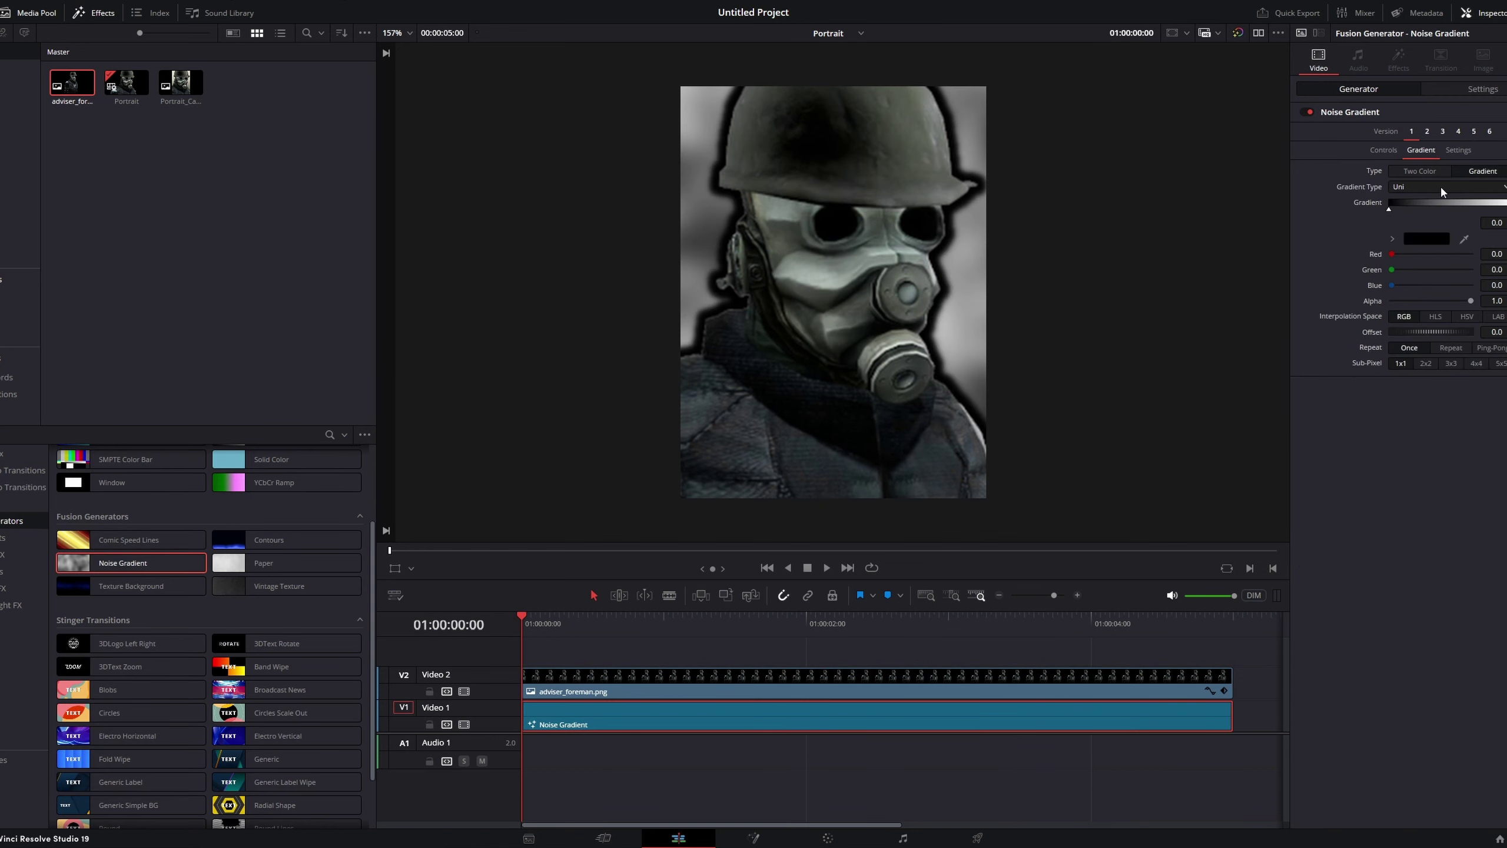
# - Colour the Noise Gradient's first stop magenta (#ea00ff) and its last stop turquoise with red 0, green 1.0 and blue about 0.749
pyautogui.click(1427, 238)
pyautogui.click(770, 308)
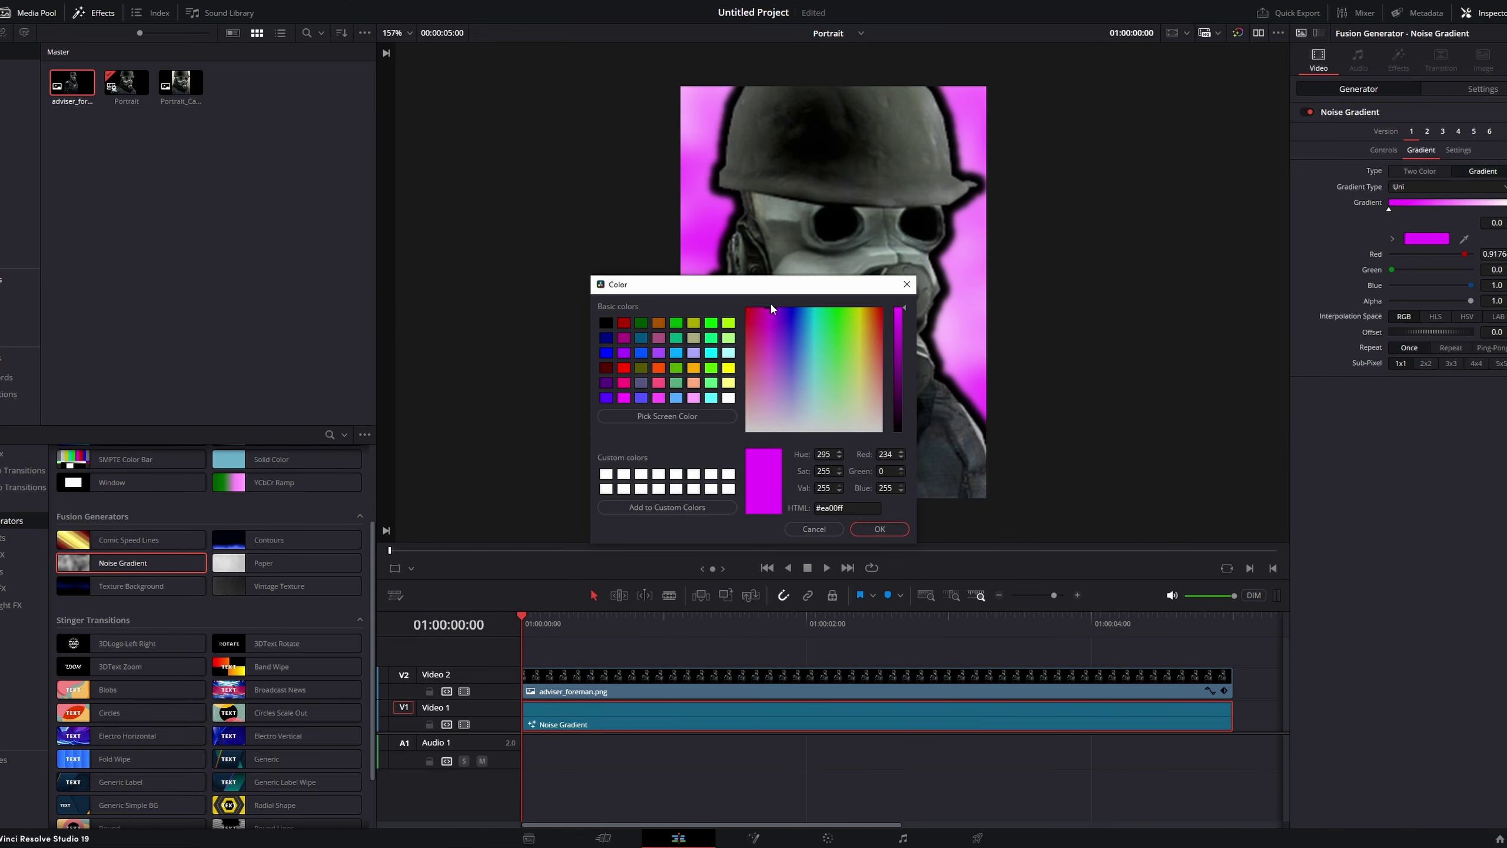
pyautogui.click(880, 529)
pyautogui.click(1506, 209)
pyautogui.click(1427, 237)
pyautogui.click(820, 308)
pyautogui.click(880, 529)
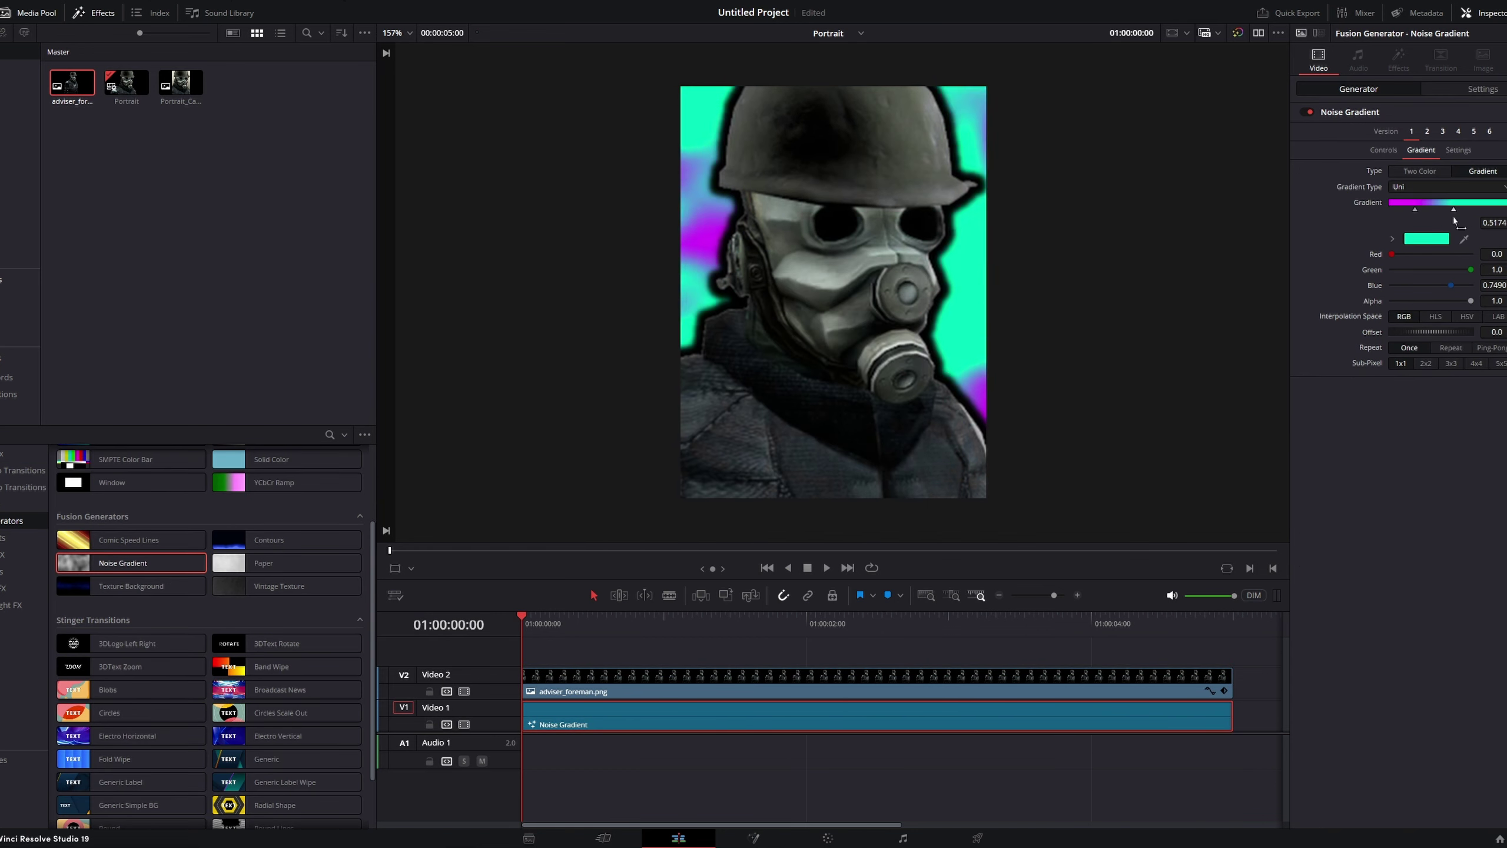
# - Move the gradient stops inward and set the noise detail to 9.37, contrast to 3.35, brightness to -0.28 and scale to 2.52
pyautogui.click(1383, 150)
pyautogui.moveTo(1415, 210); pyautogui.dragTo(1453, 215)
pyautogui.click(1421, 150)
pyautogui.click(1382, 150)
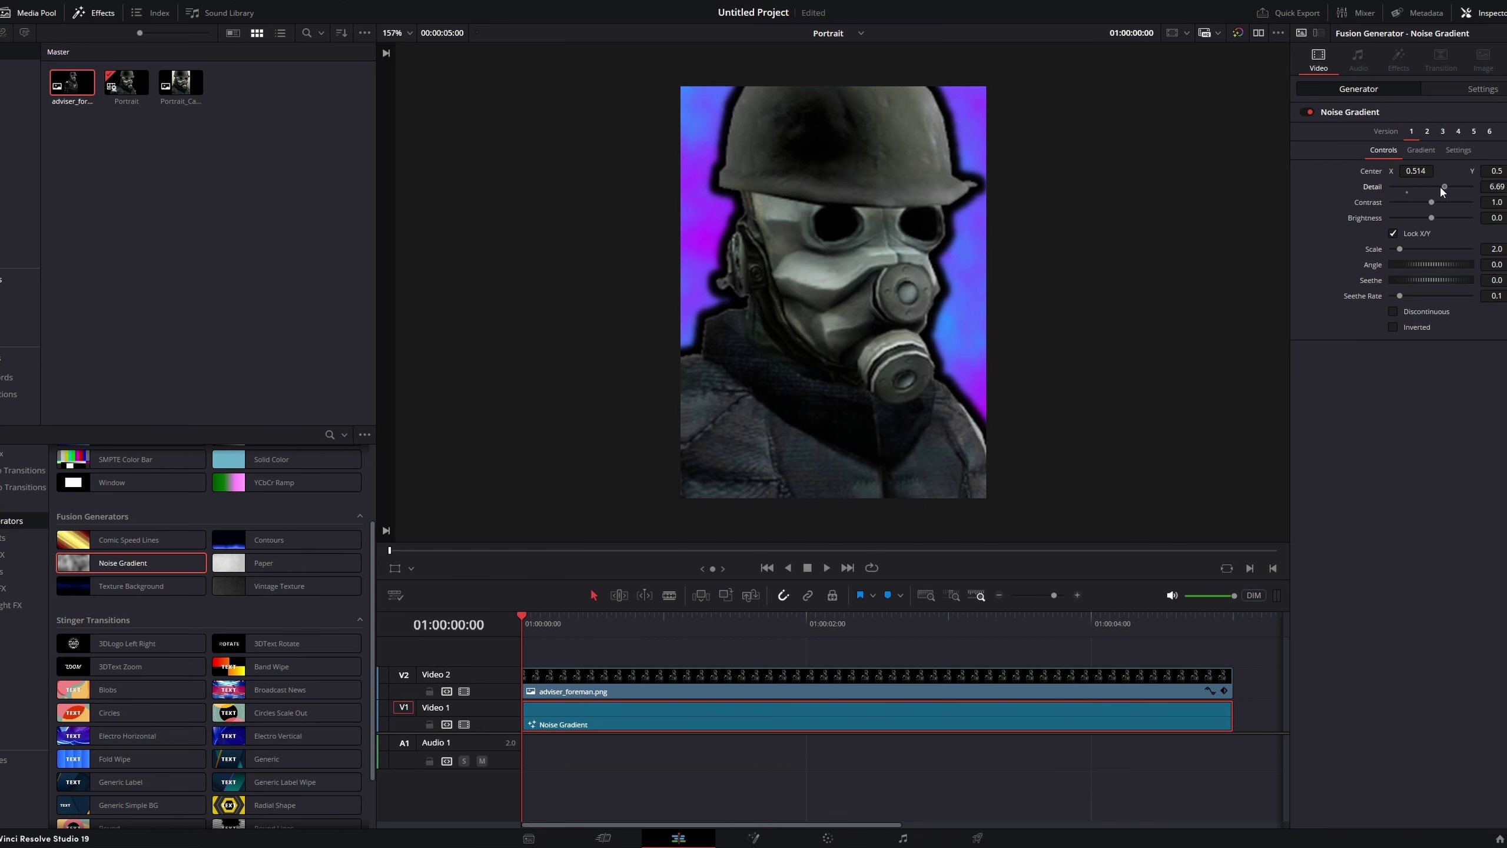
pyautogui.moveTo(1403, 251); pyautogui.dragTo(1402, 249)
# - Preview the animated background, turn on loop playback, and extend both timeline clips to about 30 seconds
pyautogui.press('space')
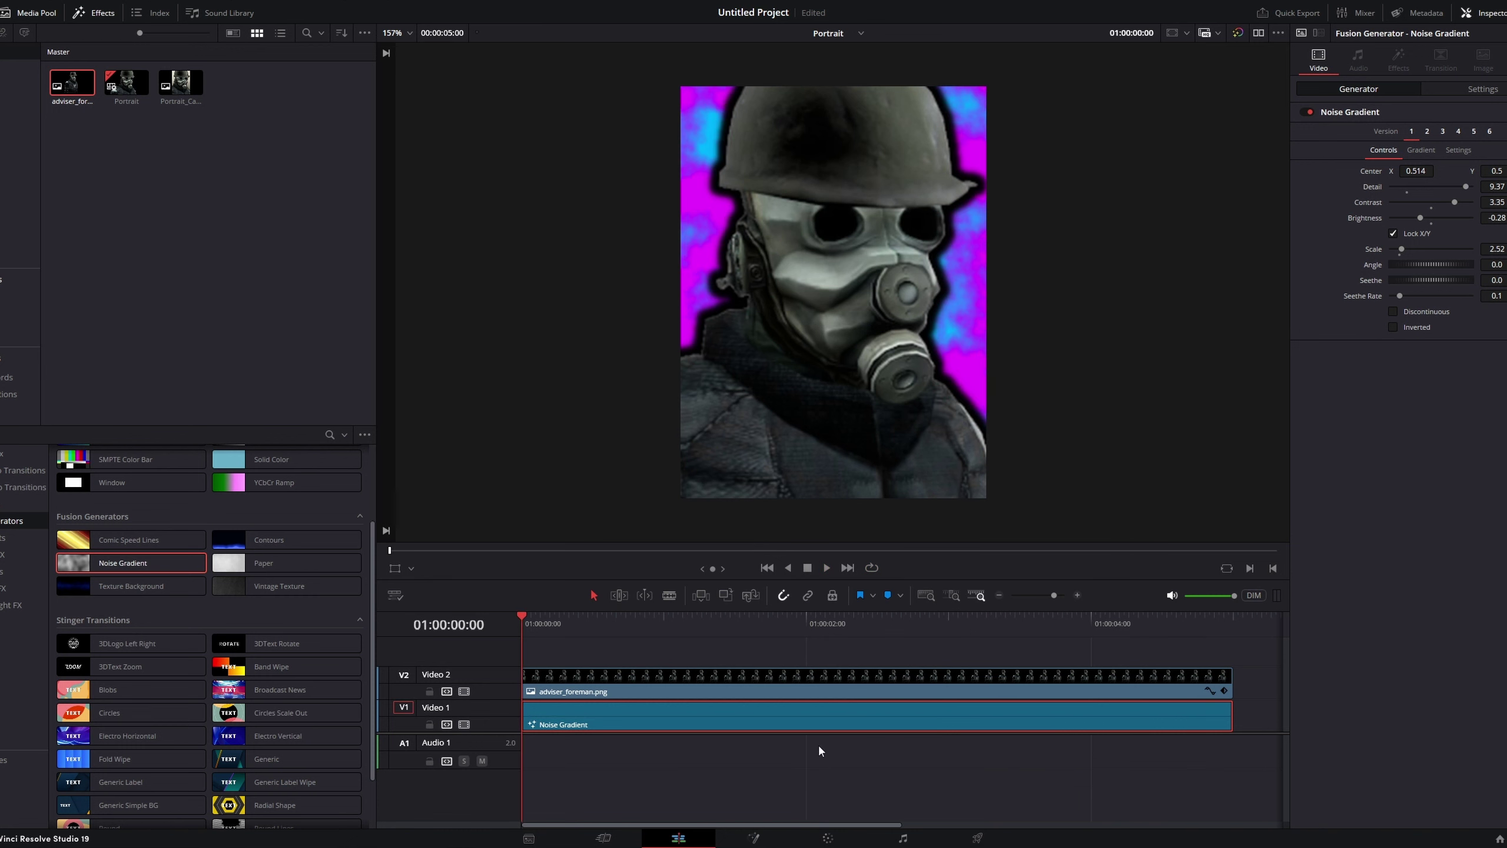
pyautogui.press('space')
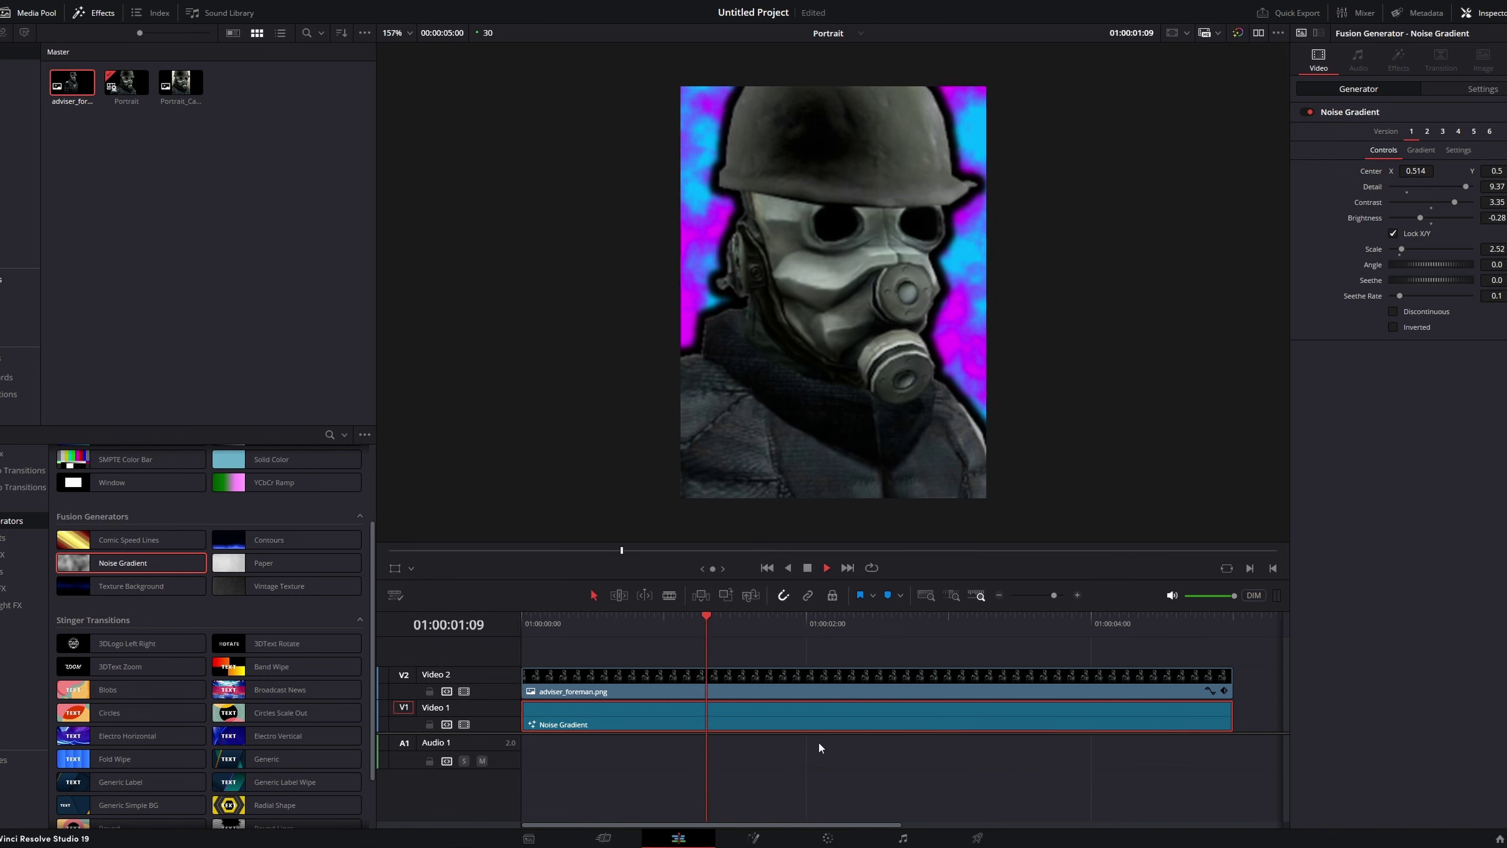
pyautogui.click(872, 568)
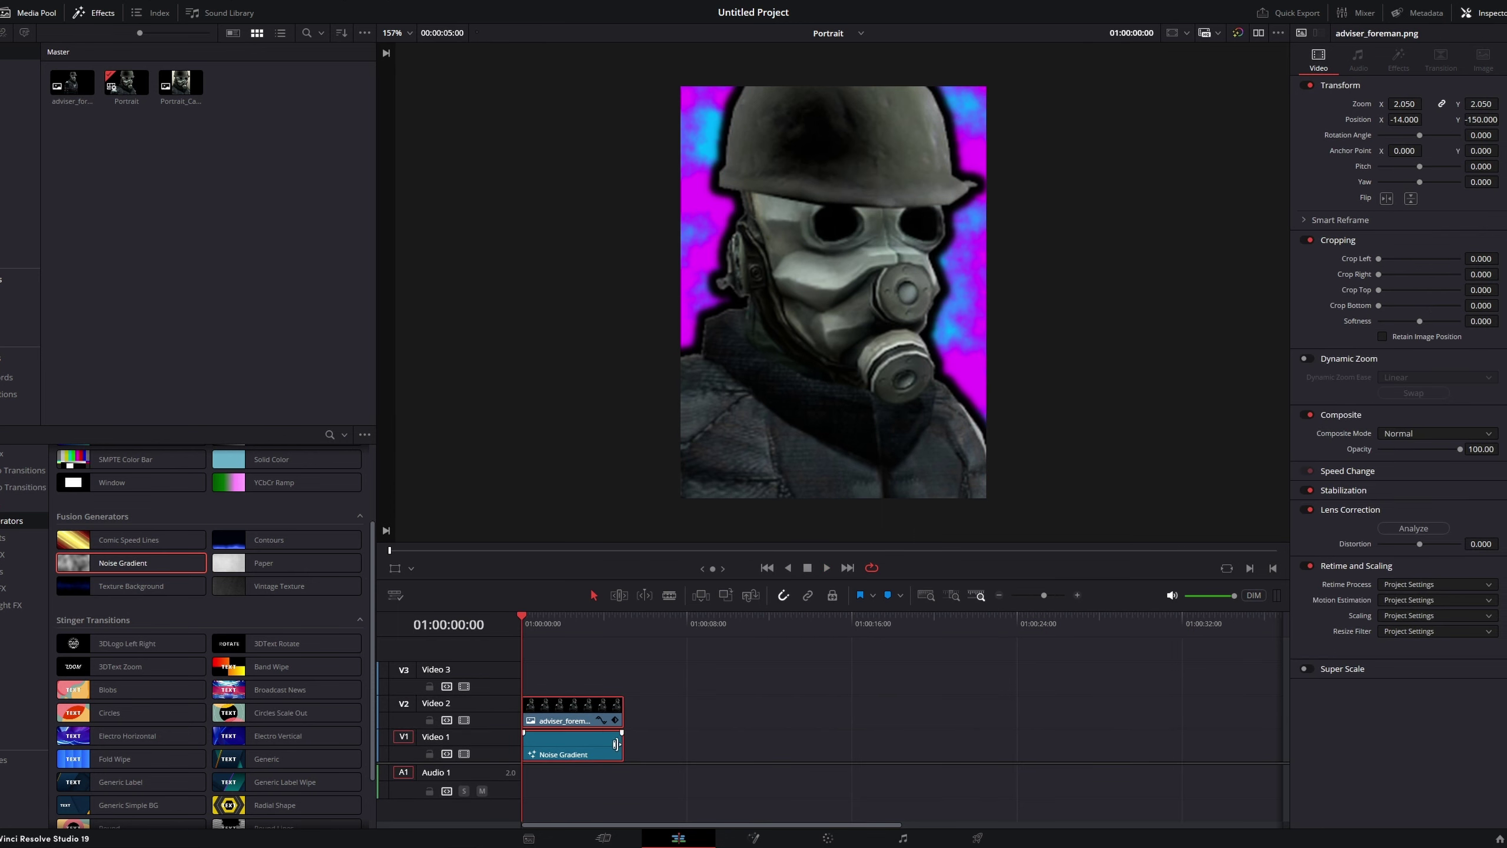
pyautogui.moveTo(616, 744); pyautogui.dragTo(1137, 744)
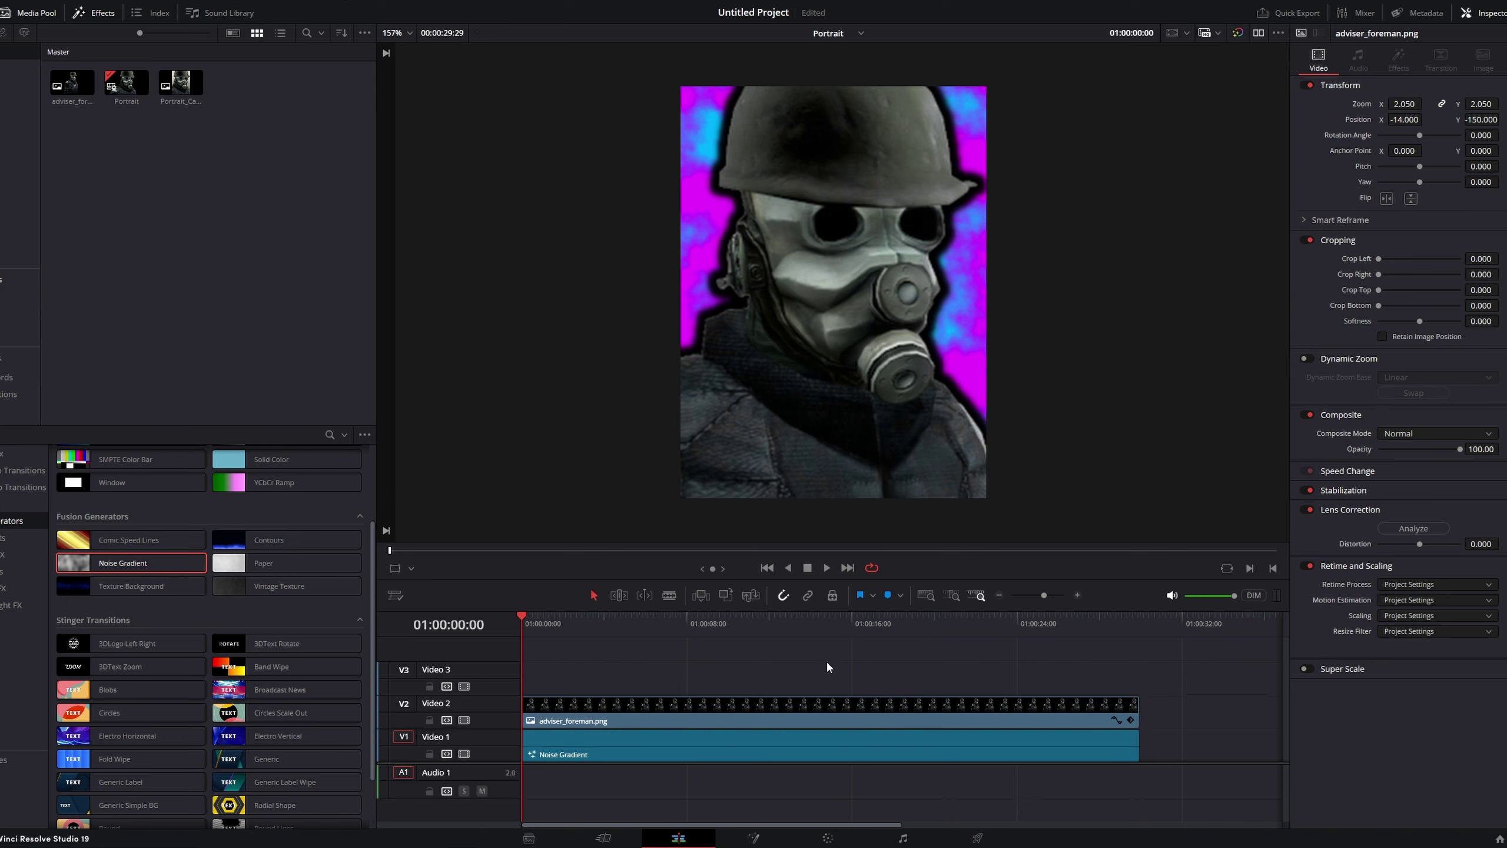
# - Duplicate the Portrait timeline in the media pool and open the copy
pyautogui.click(122, 80)
pyautogui.rightClick(119, 71)
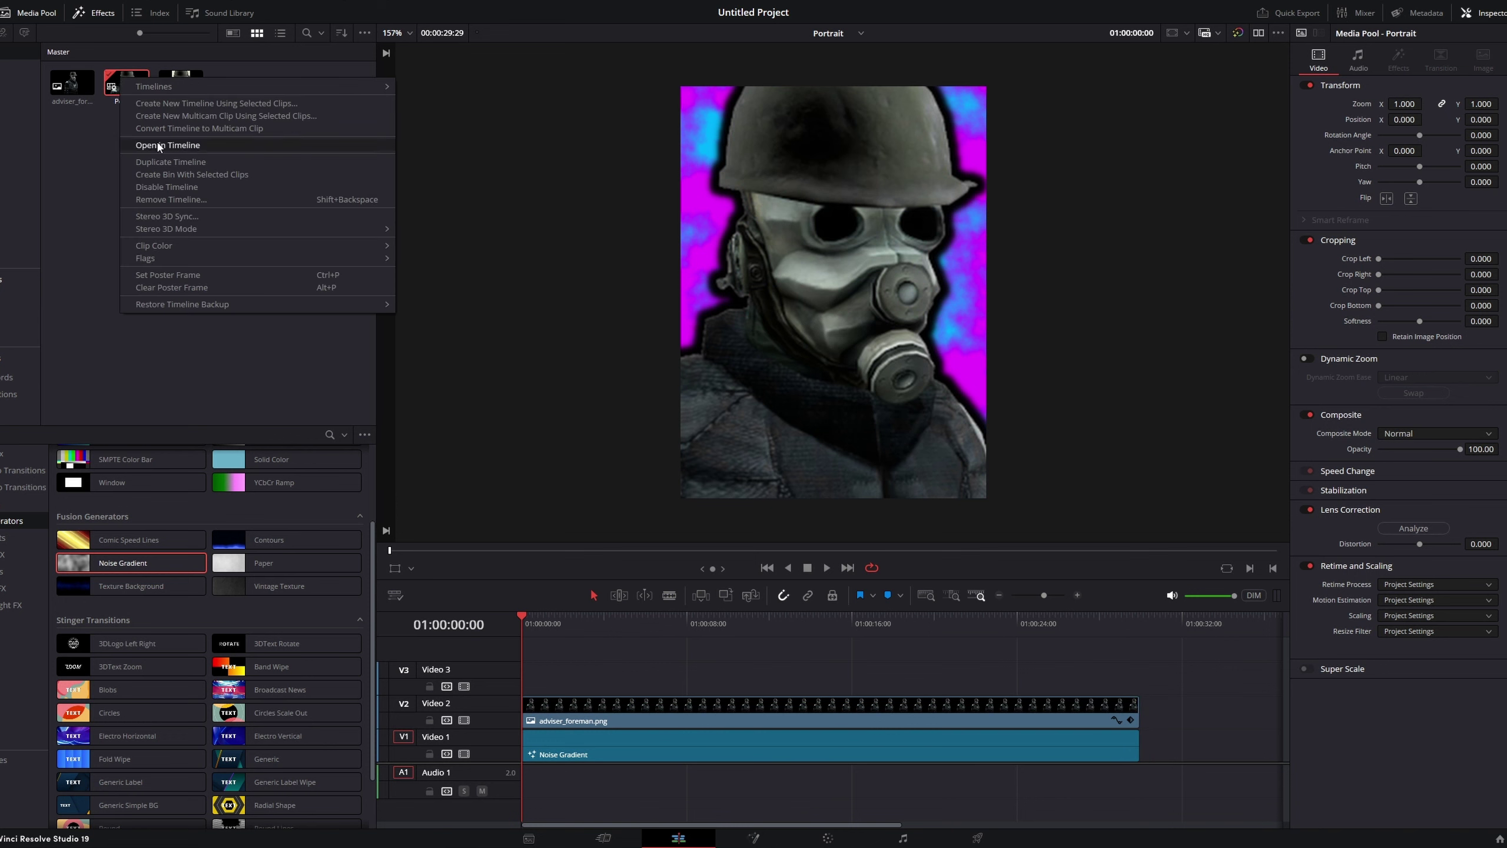
pyautogui.click(170, 166)
pyautogui.doubleClick(181, 83)
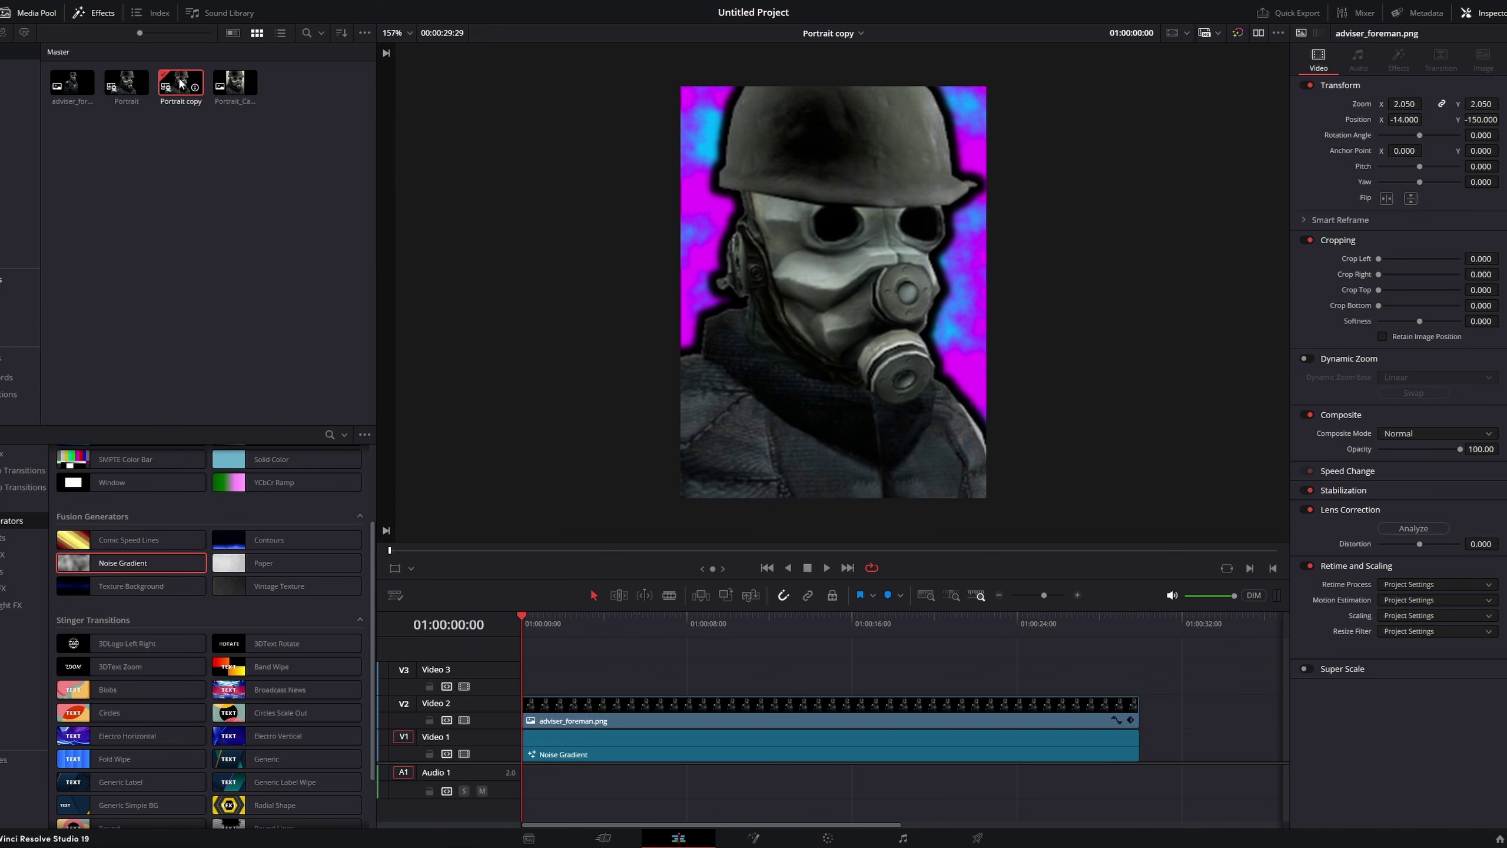
# - Delete all clips from the copied timeline and nest the Portrait timeline at the start of Video 1
pyautogui.moveTo(696, 666); pyautogui.dragTo(697, 758)
pyautogui.press('Delete')
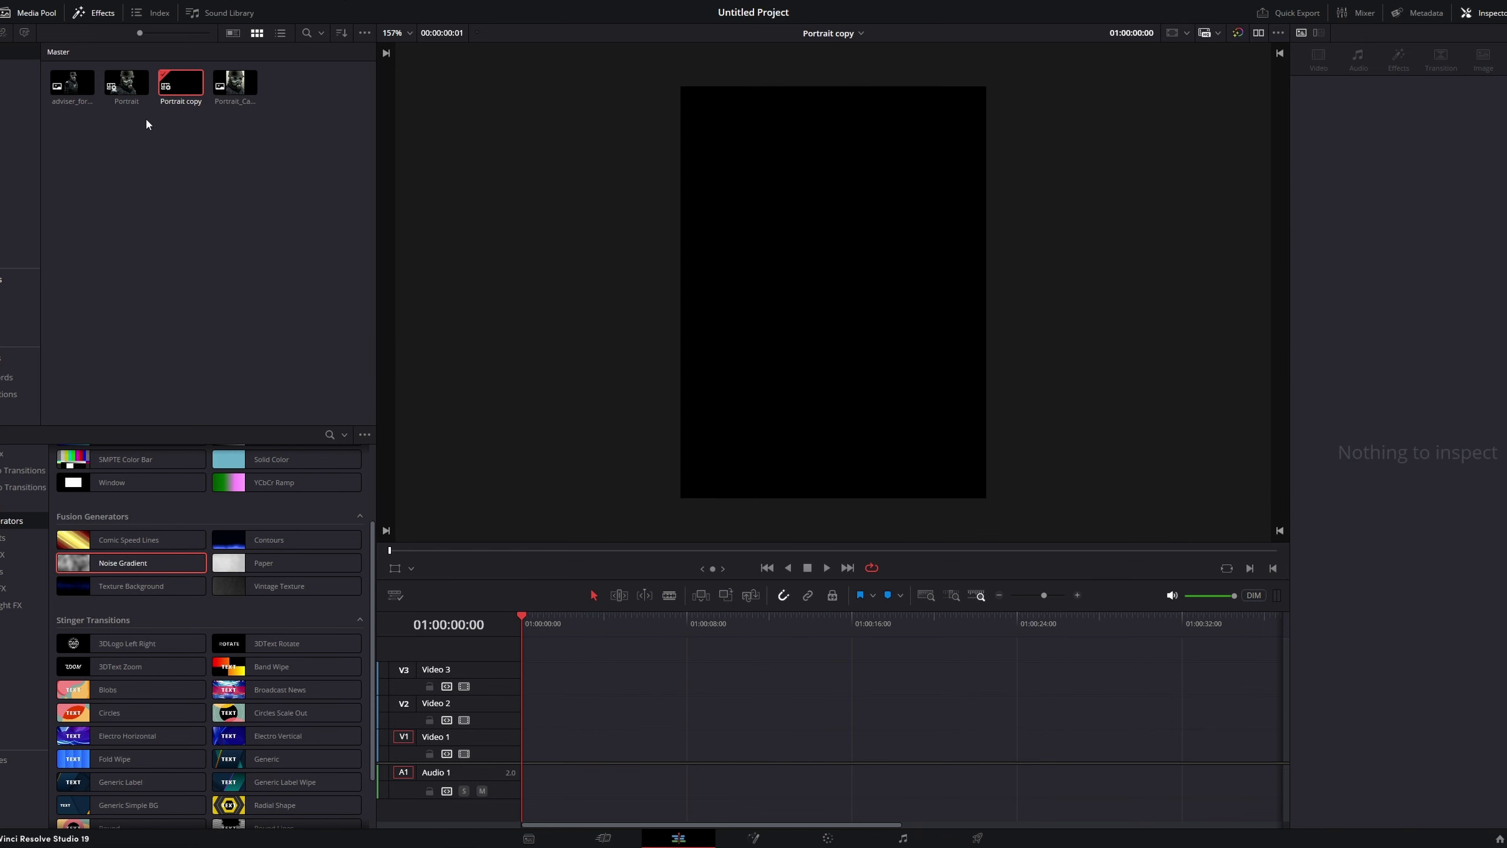
pyautogui.moveTo(127, 83); pyautogui.dragTo(528, 747)
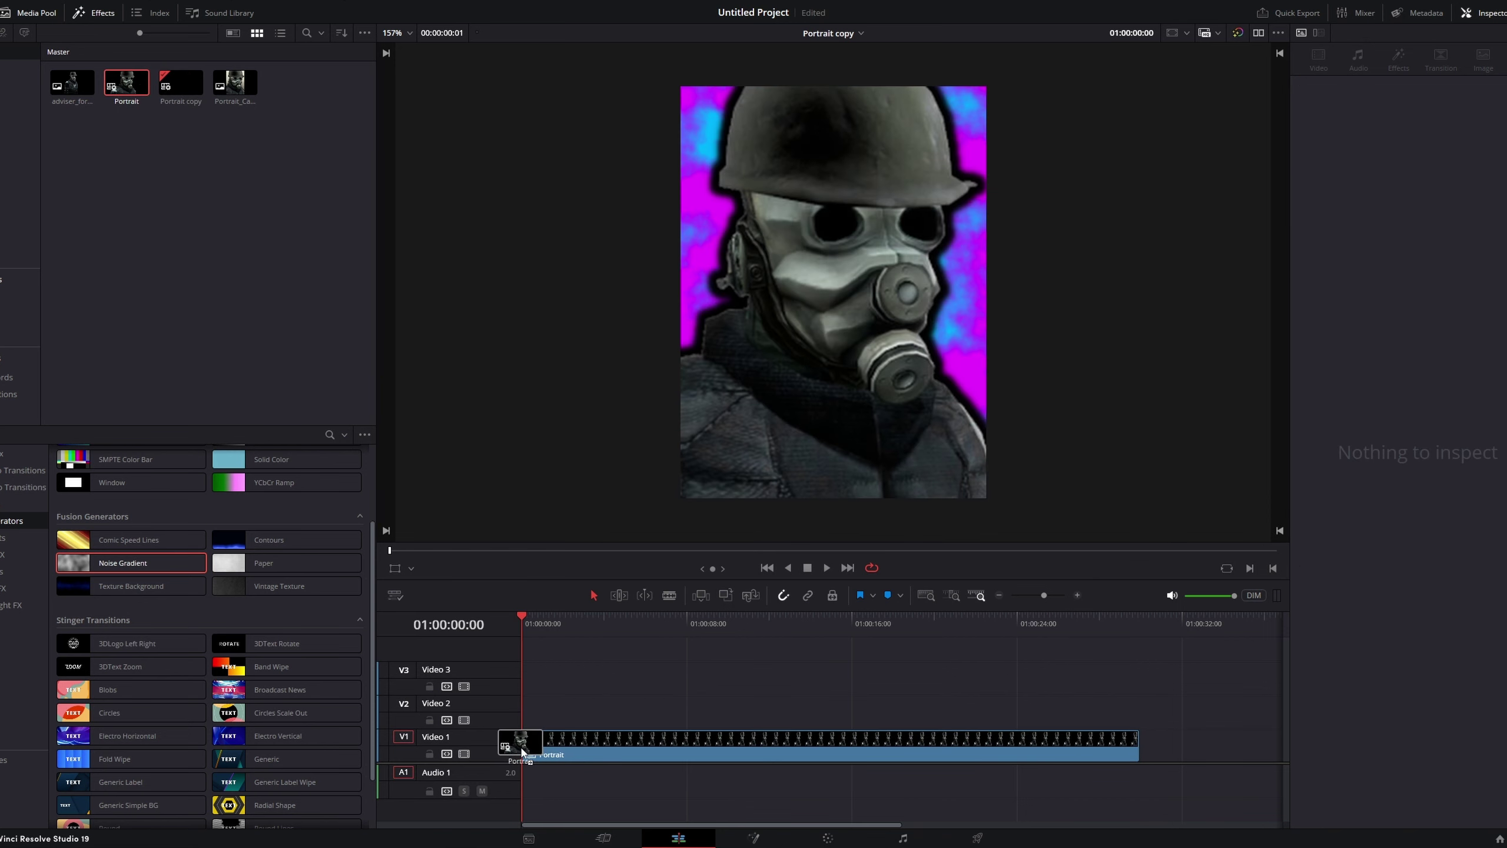
# - Cut off the first 6 seconds or so of the nested Portrait clip and move the remainder to the timeline start
pyautogui.press('b')
pyautogui.click(643, 747)
pyautogui.press('a')
pyautogui.click(592, 745)
pyautogui.press('BackSpace')
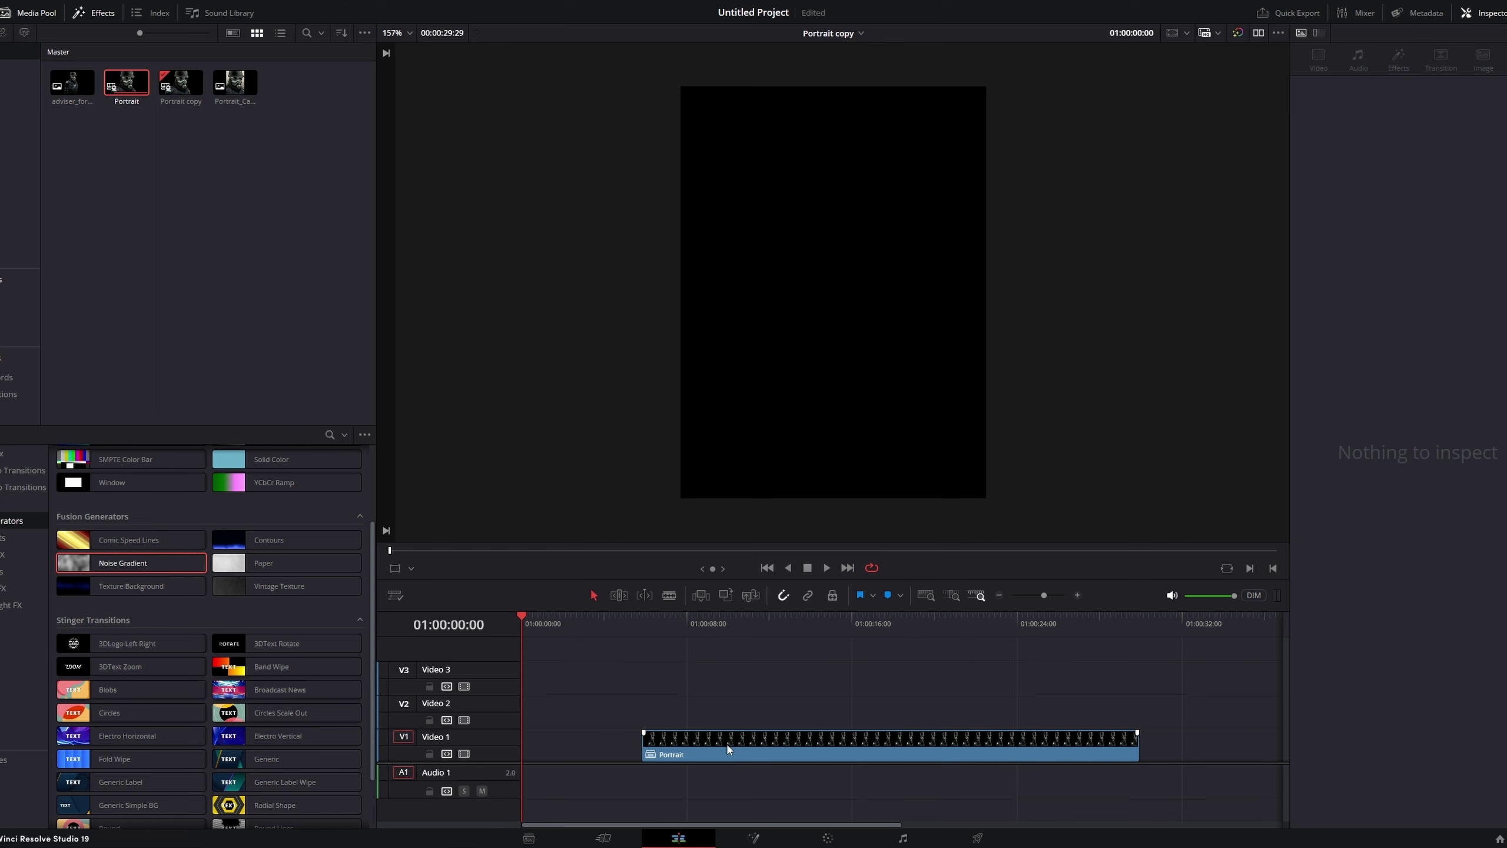
pyautogui.moveTo(773, 753); pyautogui.dragTo(653, 753)
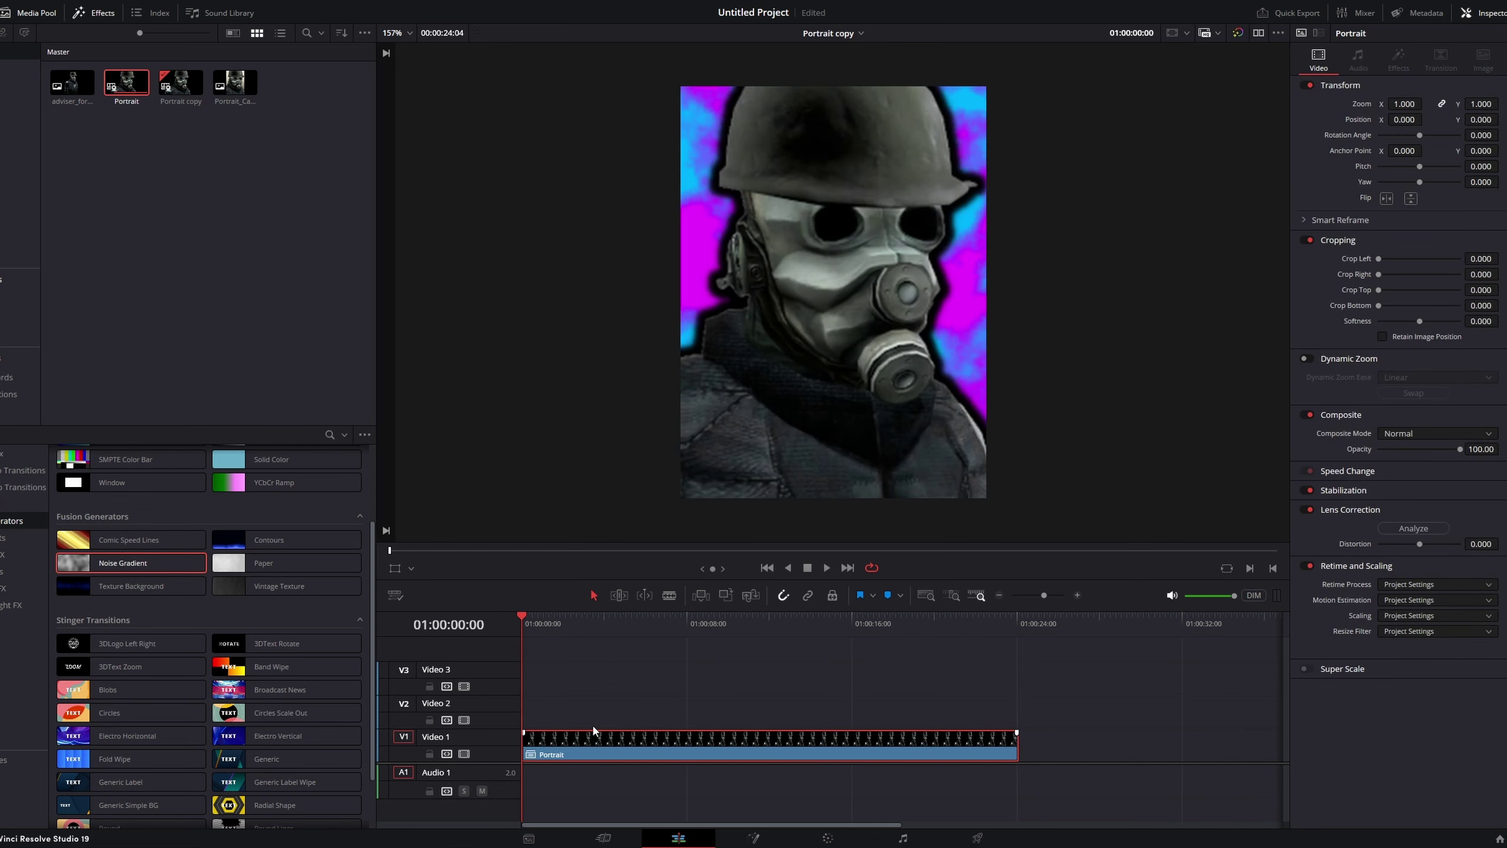
# - Split the Portrait clip at 01:00:03:01 and delete everything after the cut
pyautogui.moveTo(526, 627); pyautogui.dragTo(586, 646)
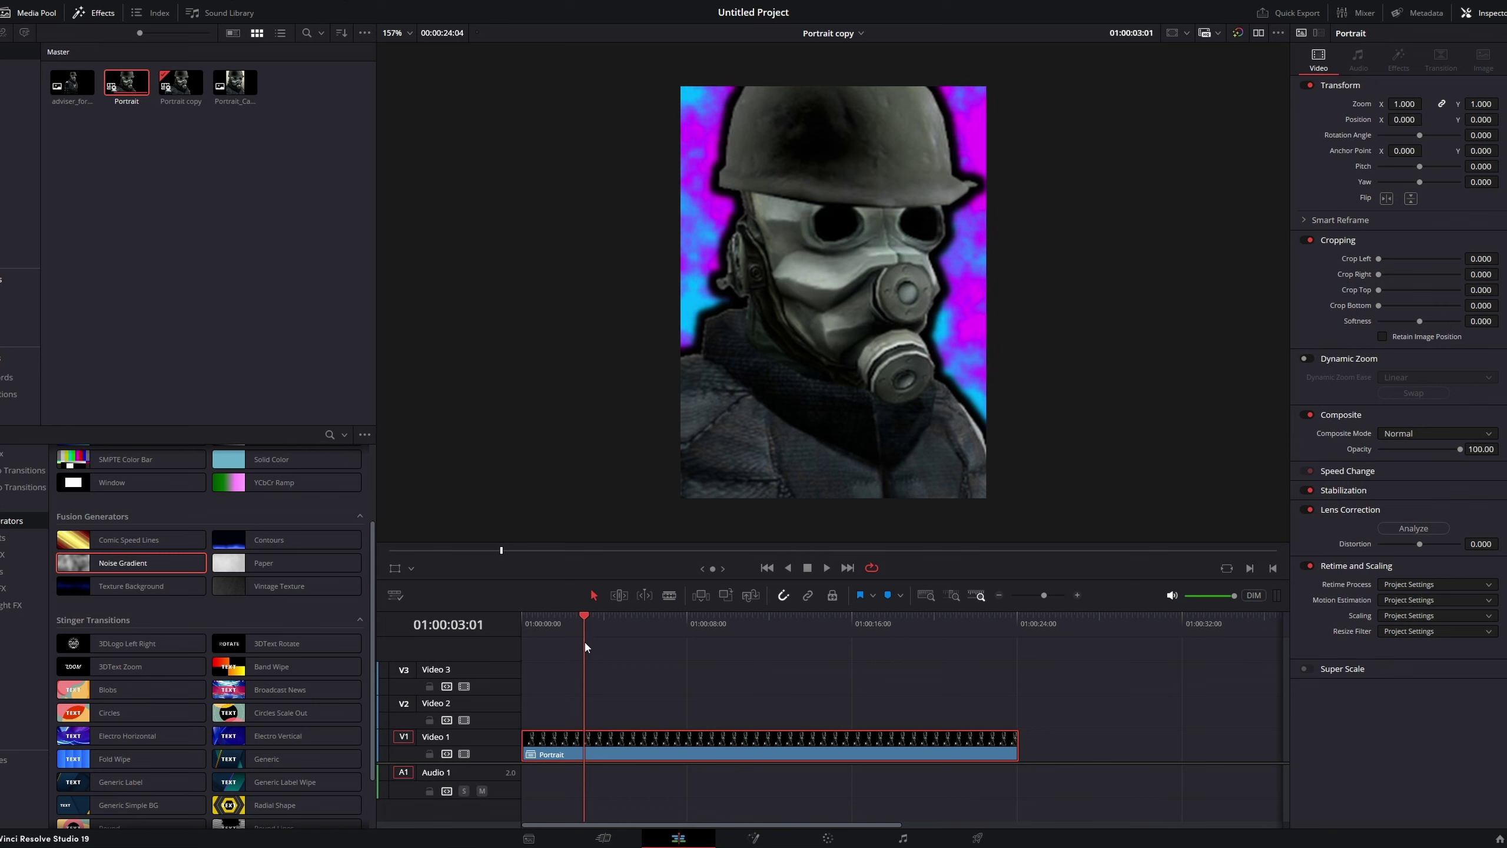
pyautogui.hotkey('ctrl', 'b')
pyautogui.click(597, 752)
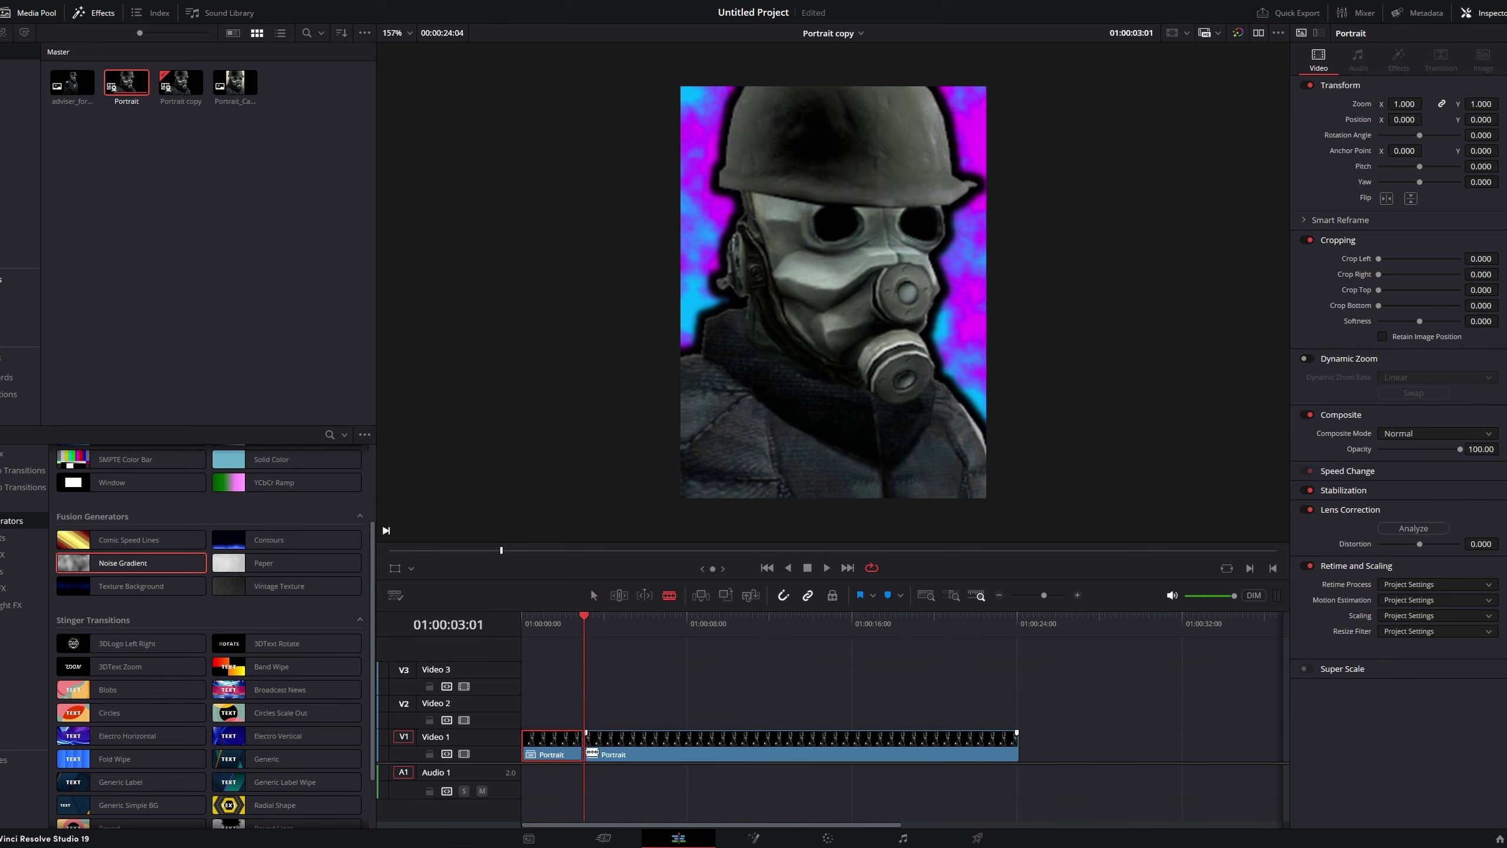
pyautogui.press('Delete')
# - Copy the short Portrait clip and paste it twice so three copies run back to back on Video 1
pyautogui.scroll(7, 616, 738)
pyautogui.scroll(-2, 661, 716)
pyautogui.click(670, 740)
pyautogui.hotkey('ctrl', 'c')
pyautogui.hotkey('ctrl', 'v')
pyautogui.hotkey('ctrl', 'v')
pyautogui.click(803, 694)
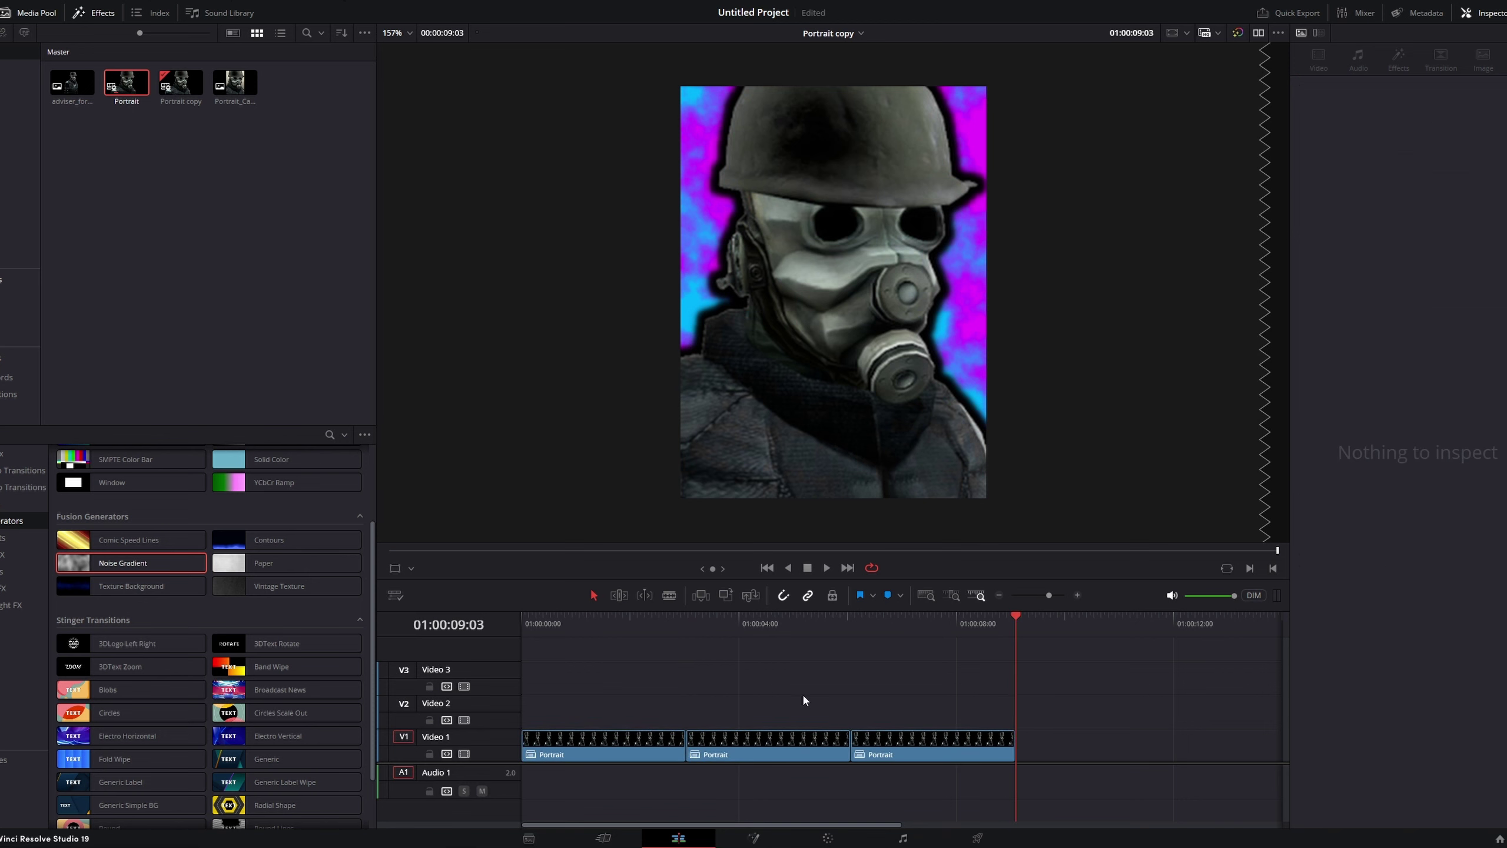
# - Add Cross Dissolve transitions at both cuts between the Portrait clips, lasting 92 frames at the first and 90 at the second
pyautogui.click(766, 743)
pyautogui.click(714, 624)
pyautogui.click(12, 471)
pyautogui.scroll(3, 305, 555)
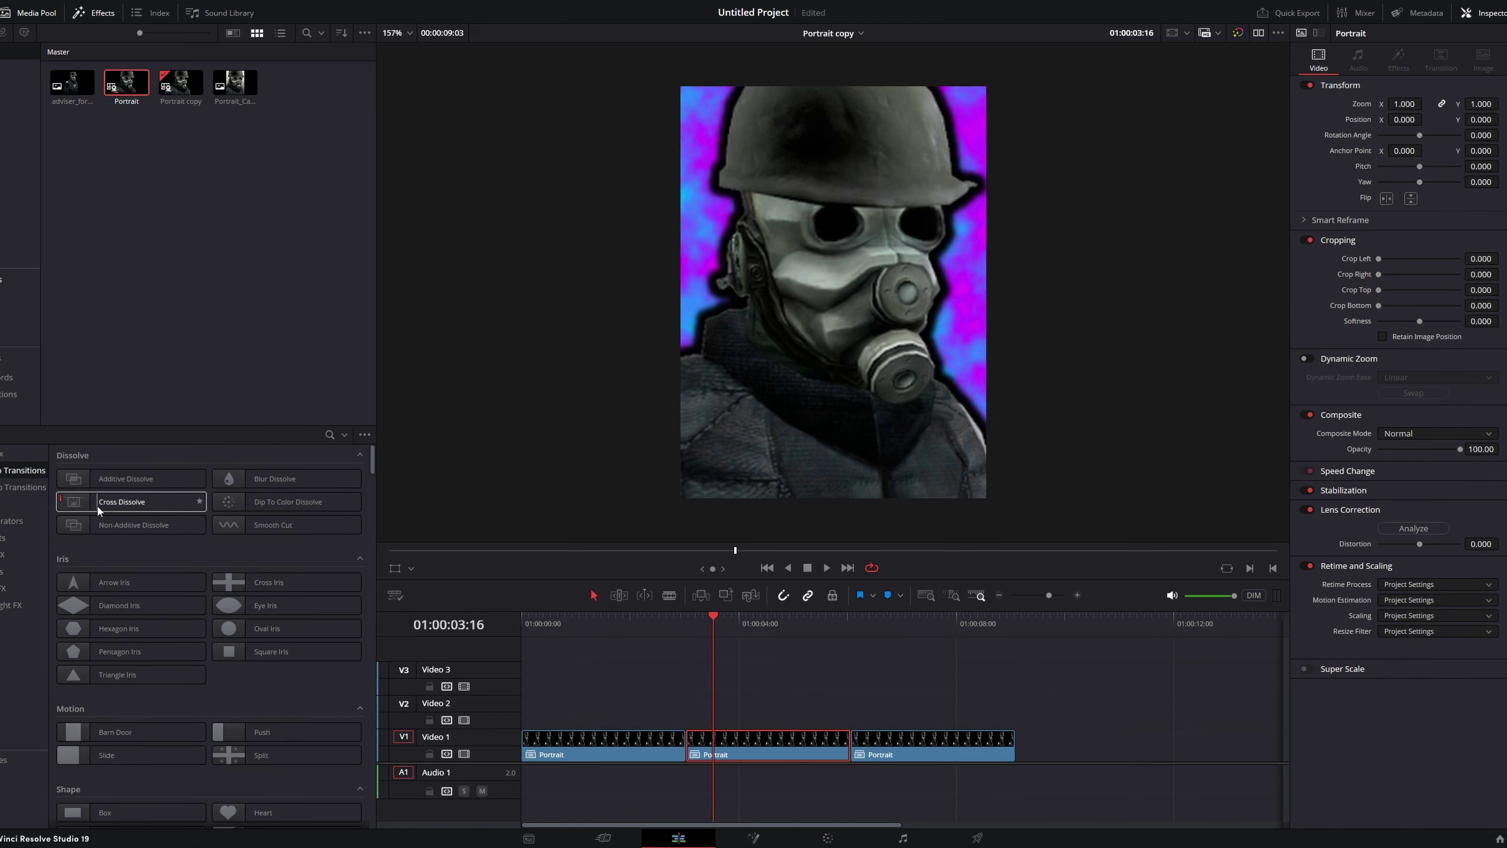
pyautogui.moveTo(99, 511); pyautogui.dragTo(689, 738)
pyautogui.moveTo(196, 504); pyautogui.dragTo(851, 741)
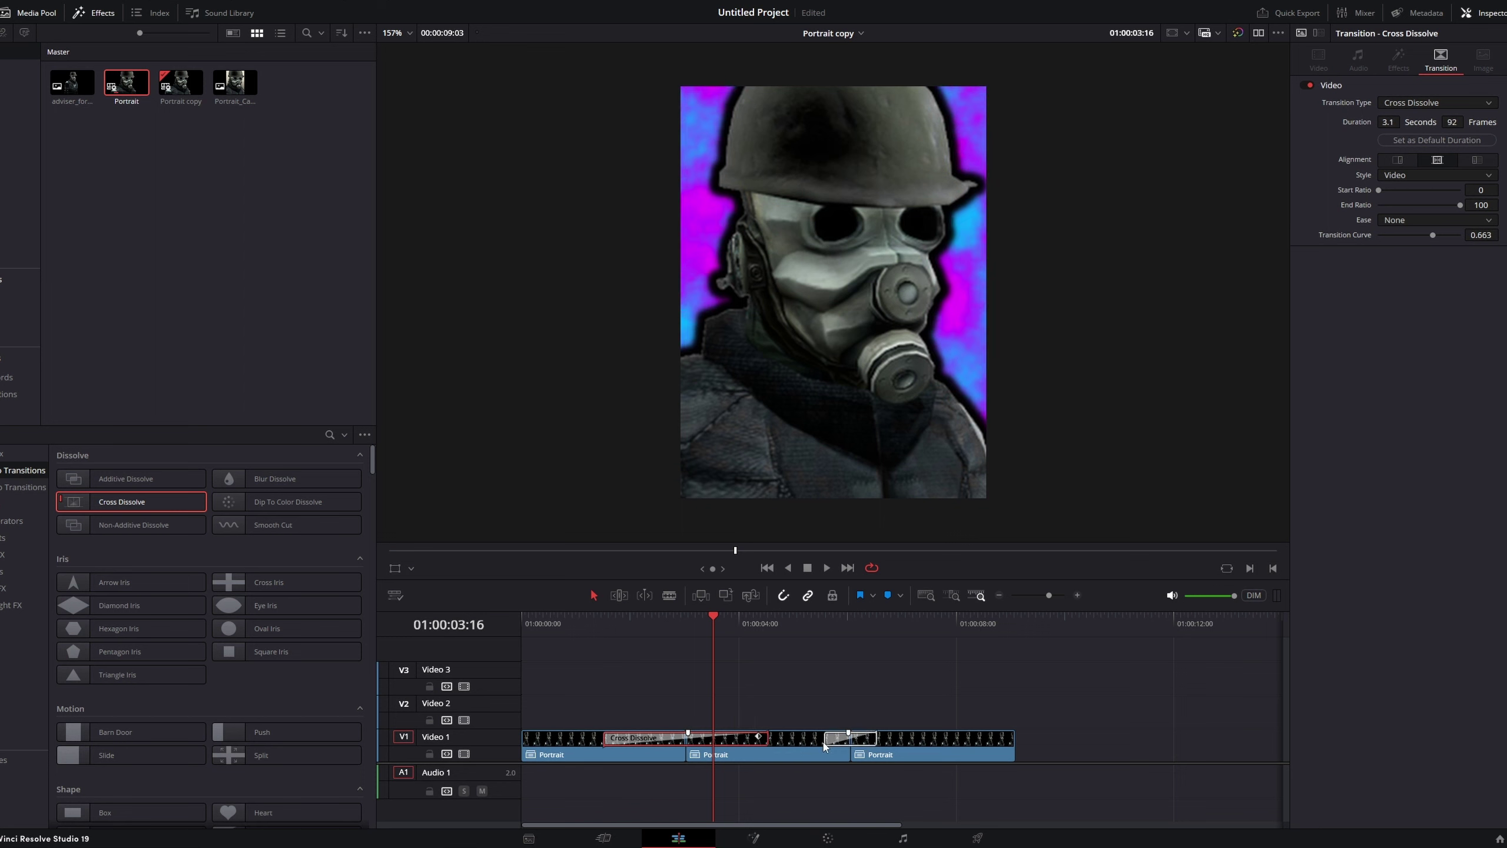
pyautogui.click(170, 1)
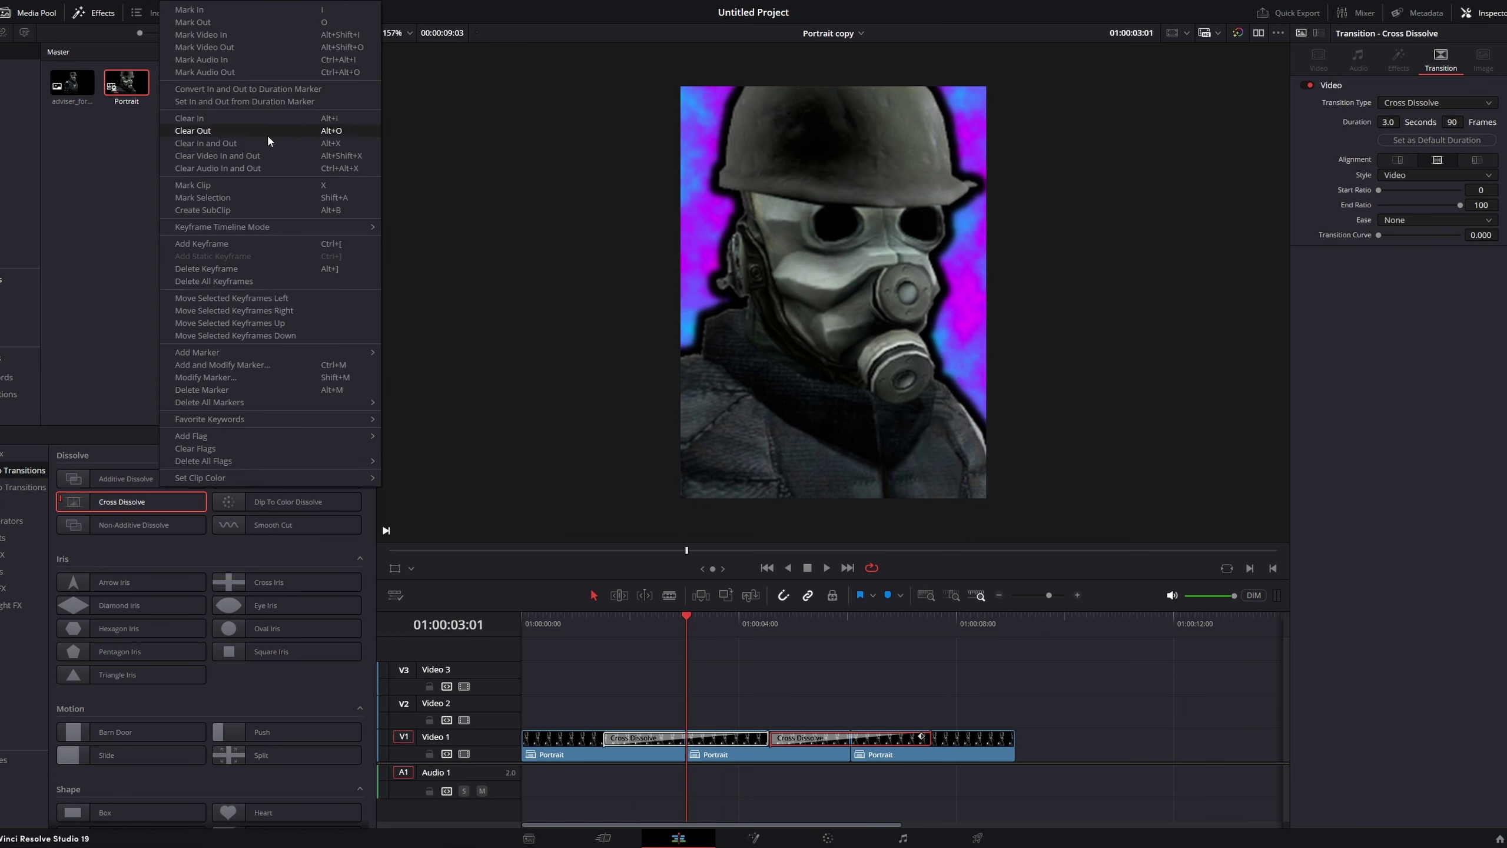
pyautogui.click(321, 128)
pyautogui.click(821, 651)
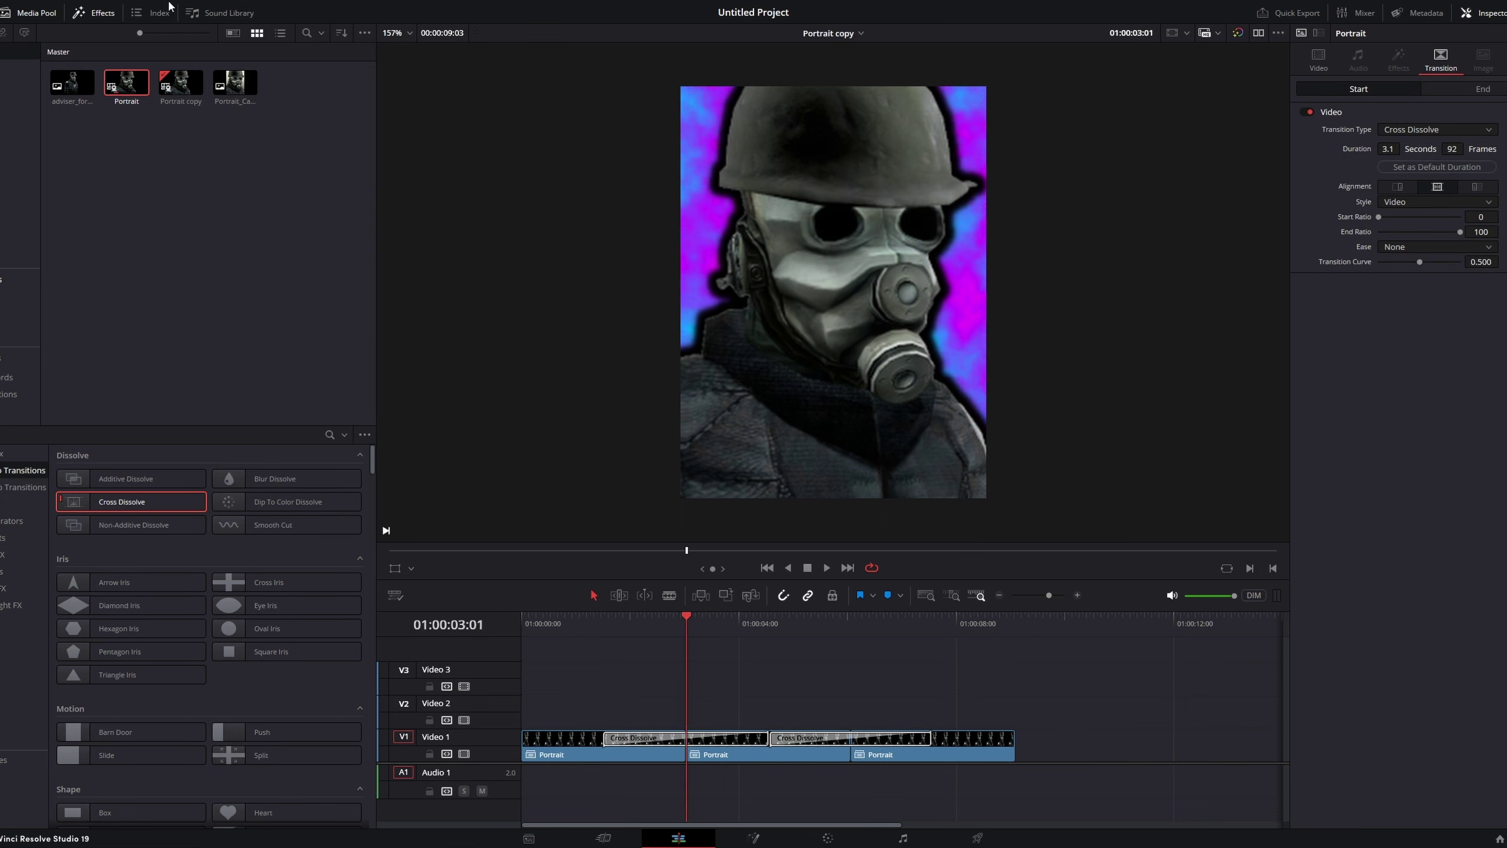
# - Mark an in point at the start and an out point at the end of the middle Portrait clip, a range of about 3 seconds
pyautogui.click(170, 7)
pyautogui.click(210, 37)
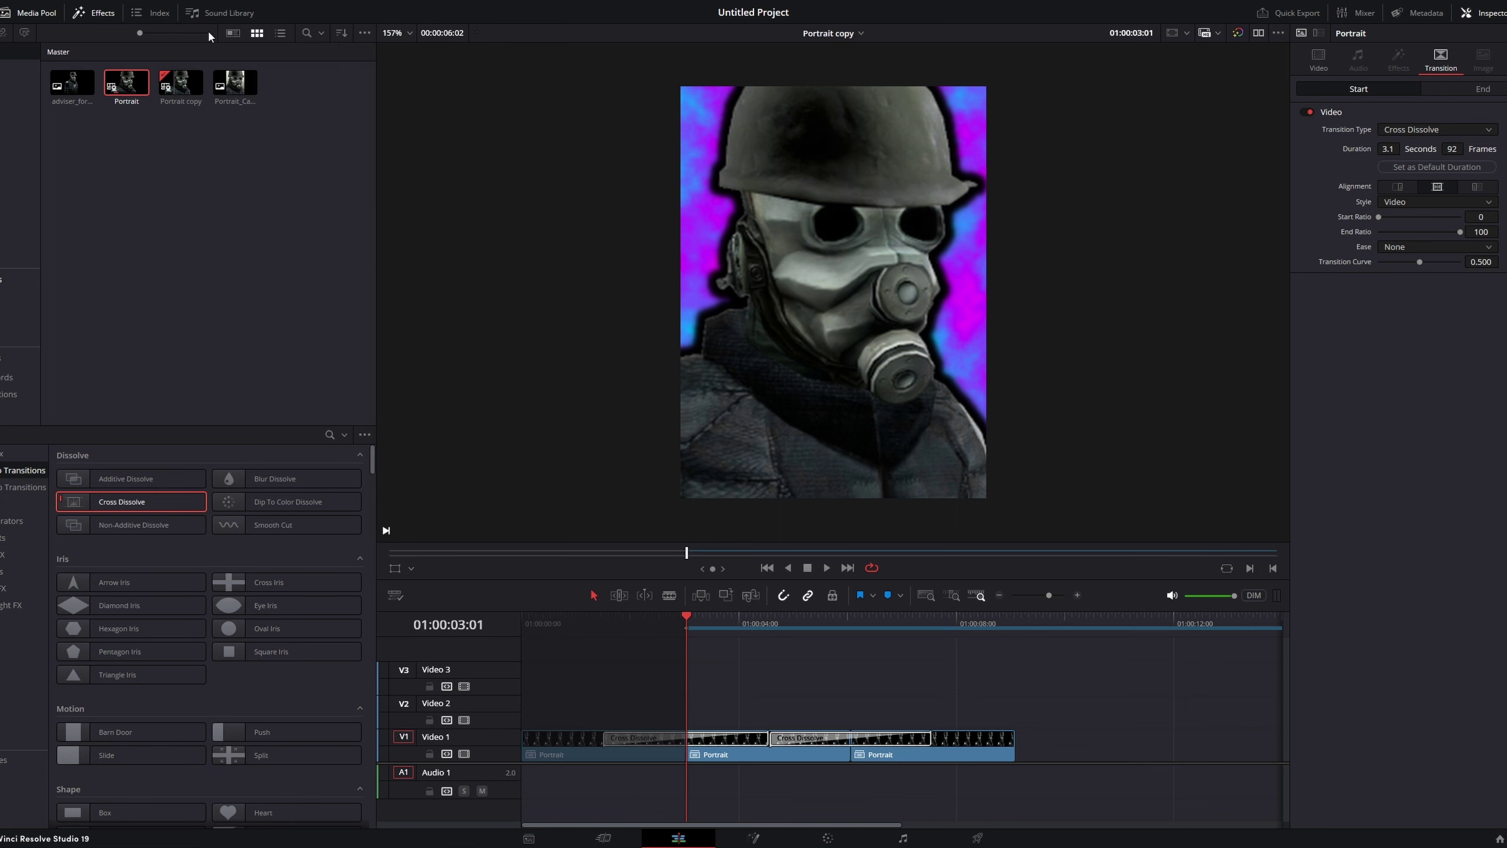
pyautogui.moveTo(839, 618); pyautogui.dragTo(852, 624)
pyautogui.click(192, 3)
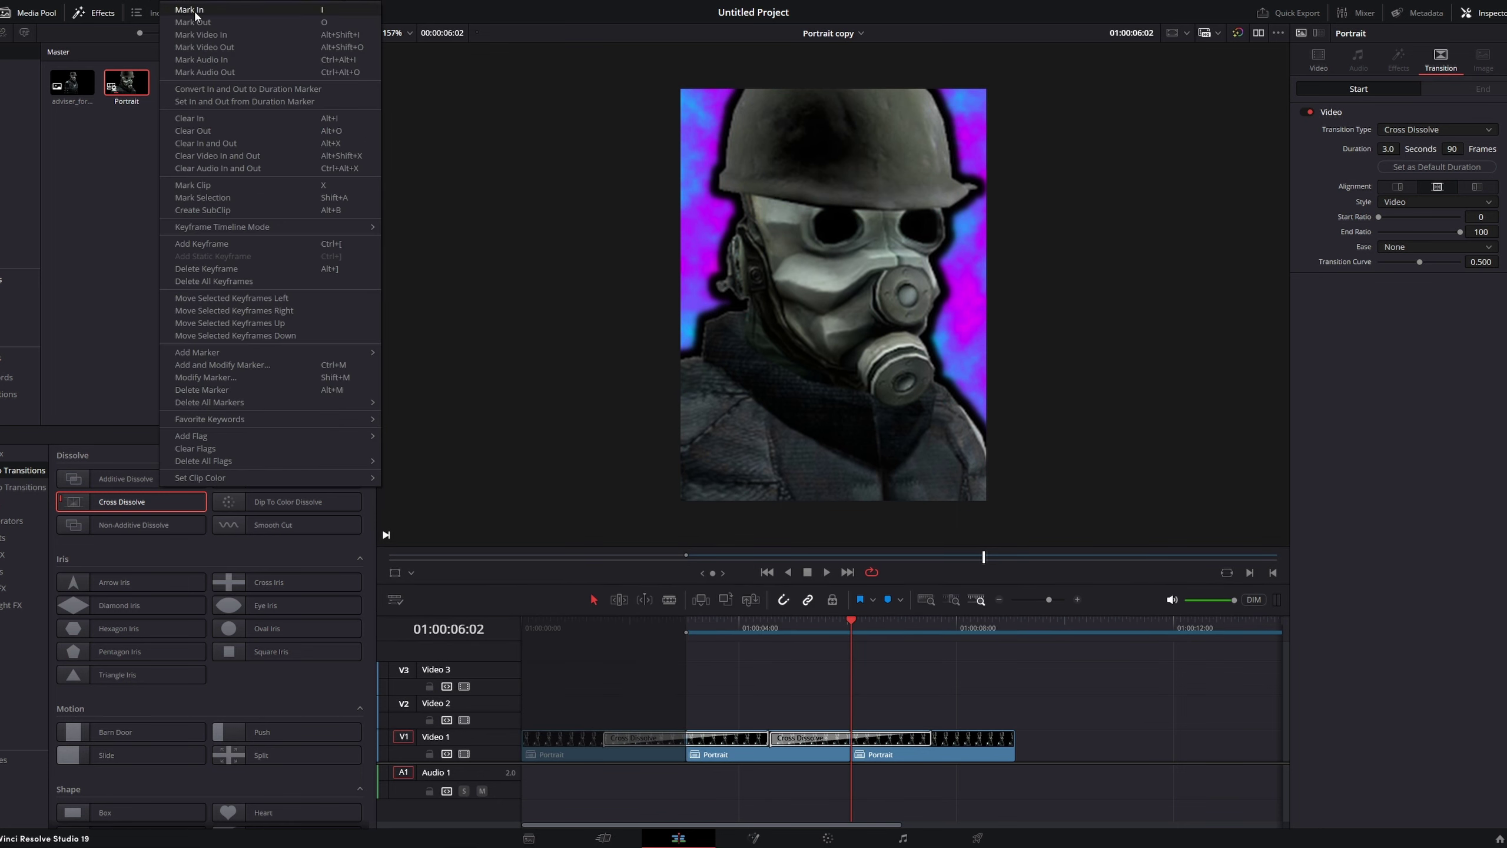
pyautogui.click(197, 15)
pyautogui.click(687, 626)
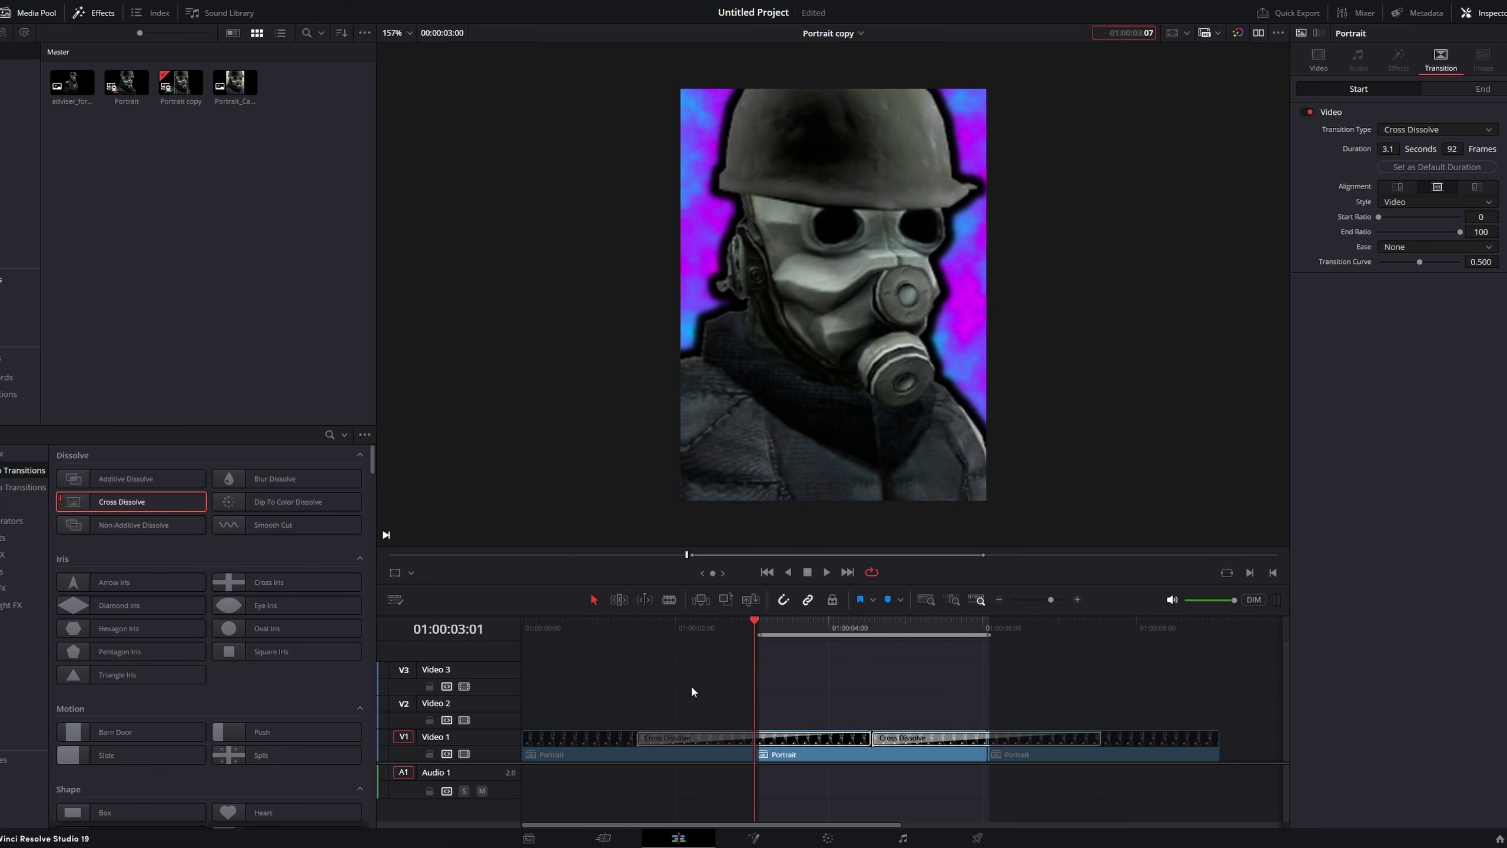
# - Set up the in/out range for delivery as MP4 with a custom resolution of 156 x 210
pyautogui.click(978, 838)
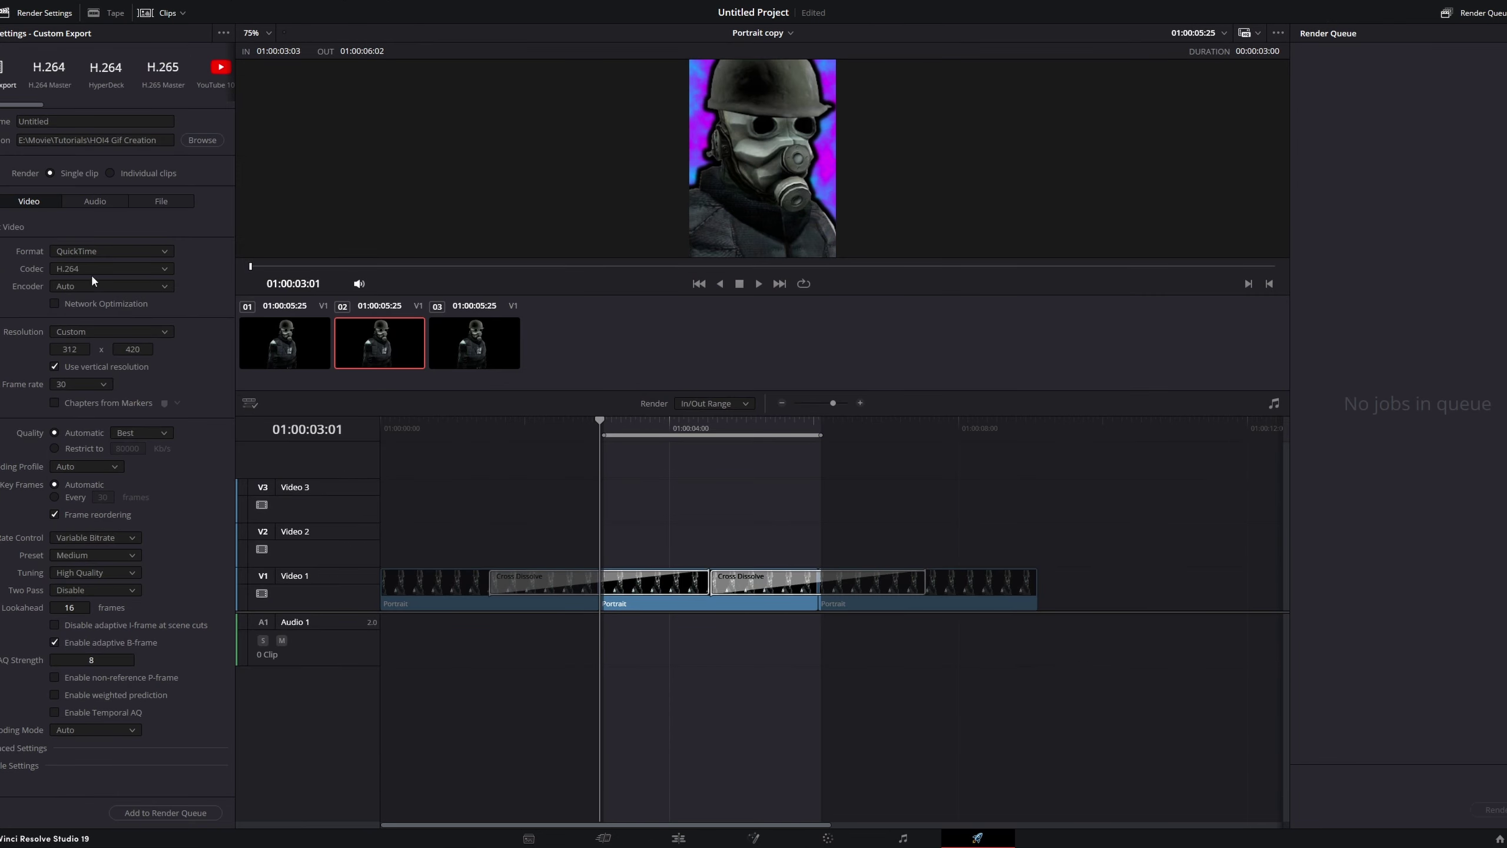
pyautogui.click(99, 250)
pyautogui.click(106, 333)
pyautogui.click(87, 349)
pyautogui.write('156')
pyautogui.press('Tab')
pyautogui.write('210')
pyautogui.click(88, 349)
# - Name the output file AnimatedPortraitExample and add the job to the render queue
pyautogui.click(56, 119)
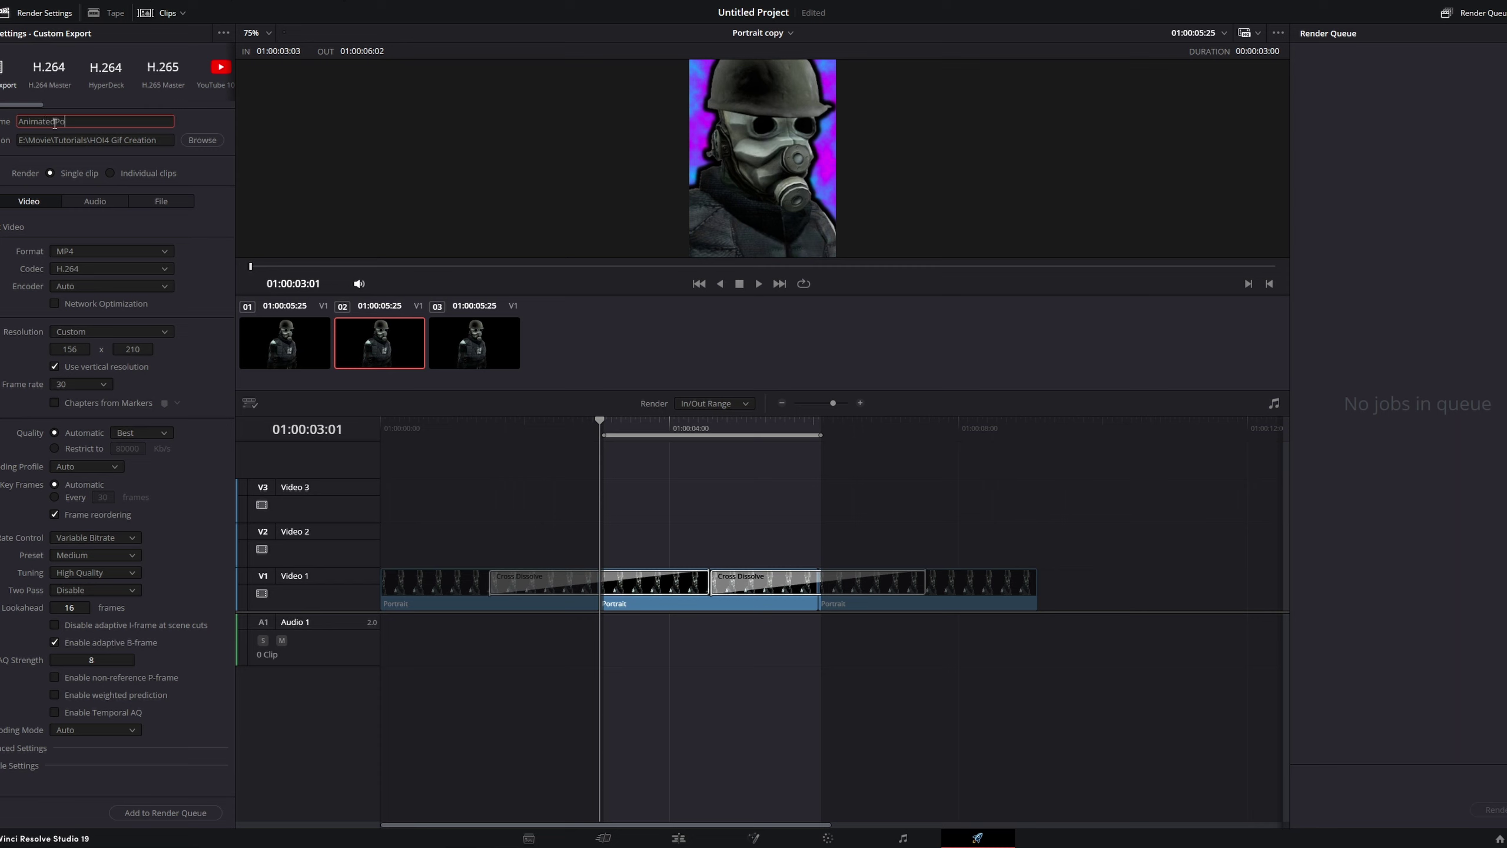
pyautogui.click(205, 813)
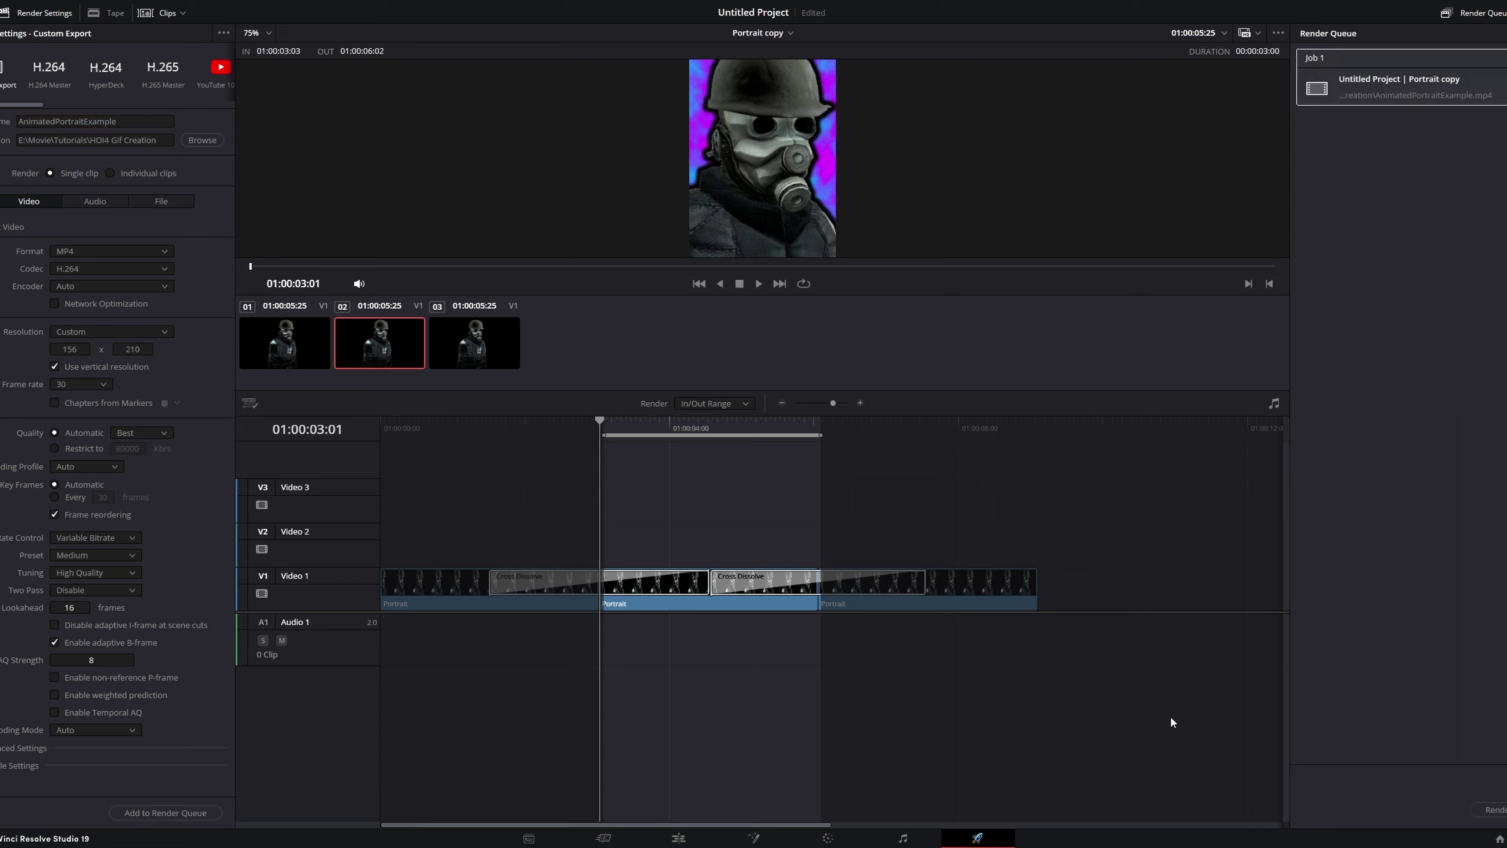
# - Render the queued Portrait copy job
pyautogui.click(1488, 808)
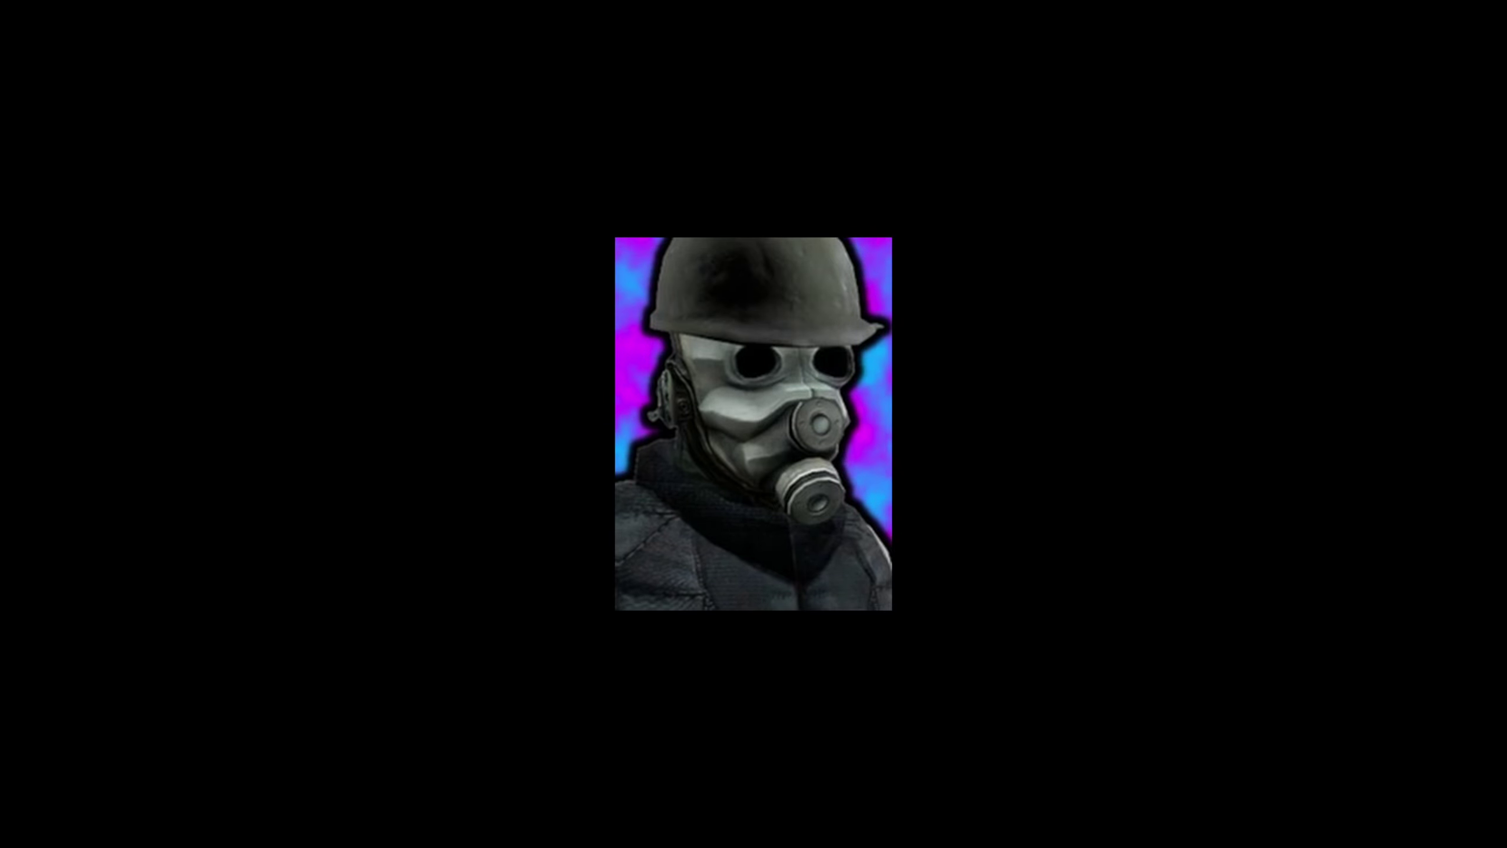
# - Start a new timeline named Focus that uses its own settings instead of the project settings
pyautogui.rightClick(221, 180)
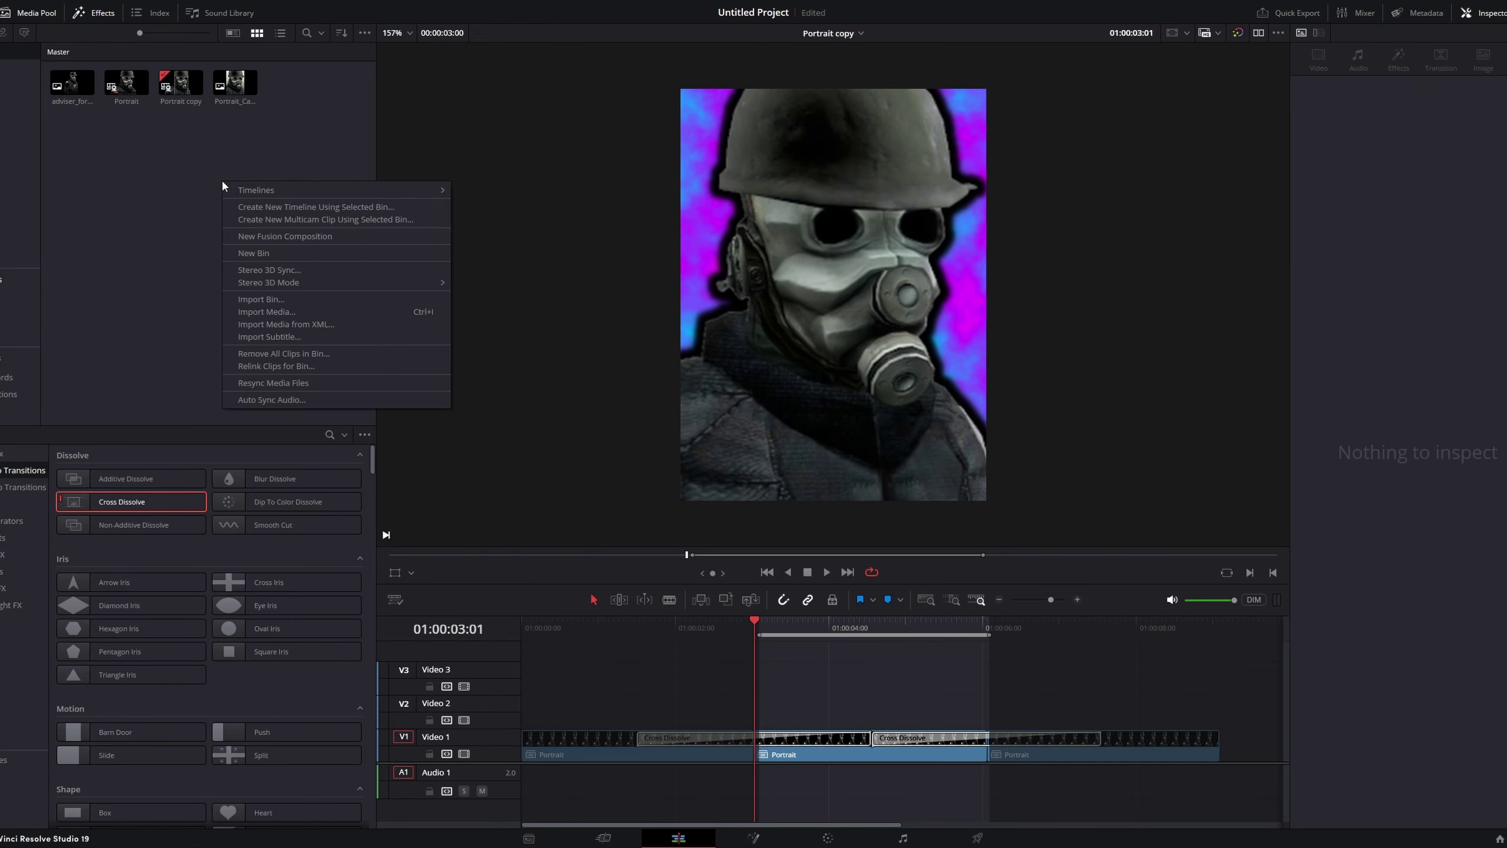
pyautogui.moveTo(416, 190)
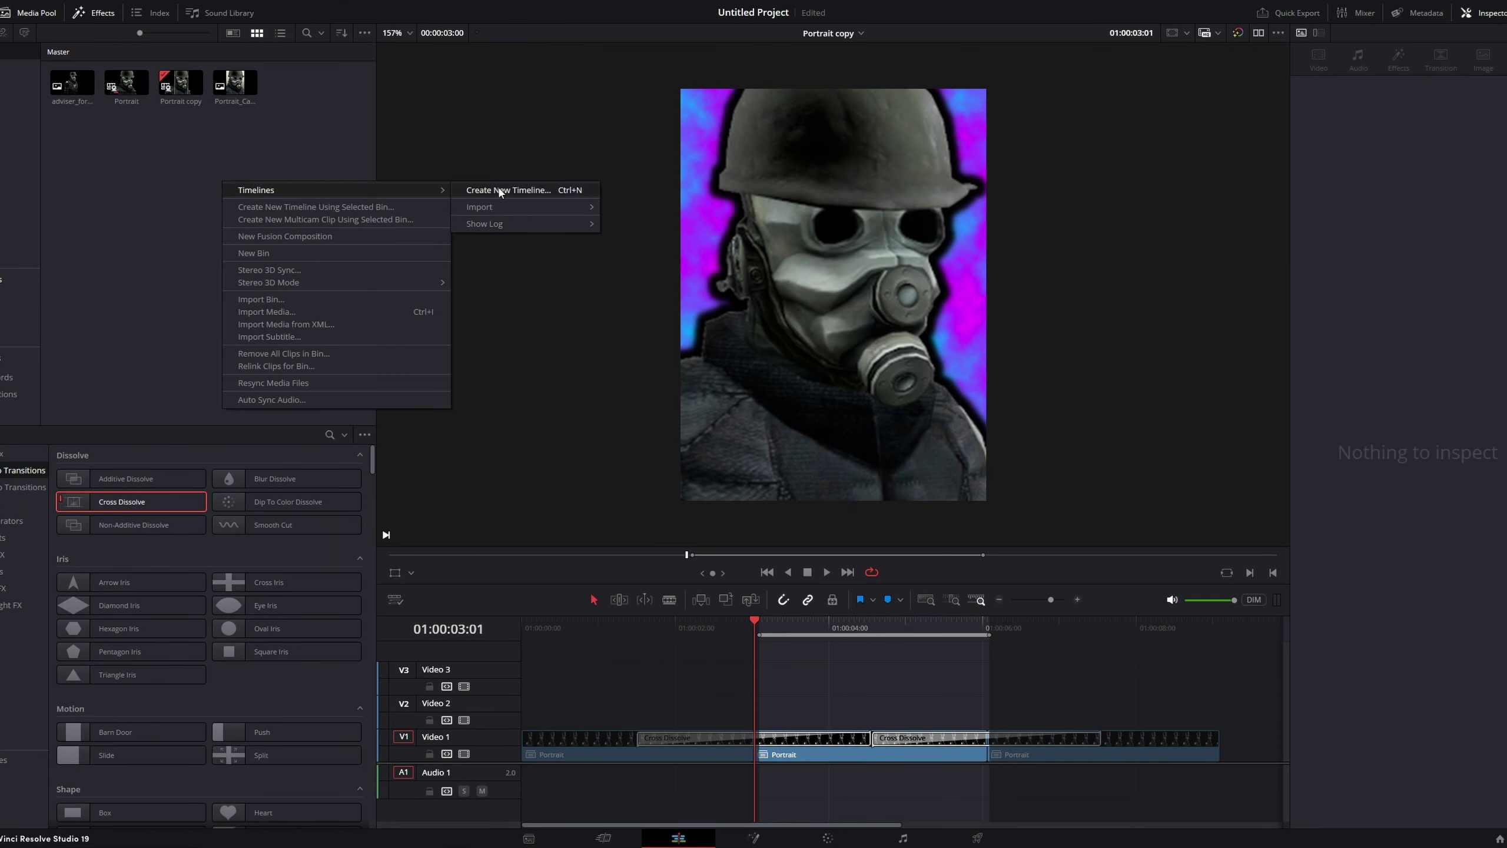
pyautogui.click(500, 191)
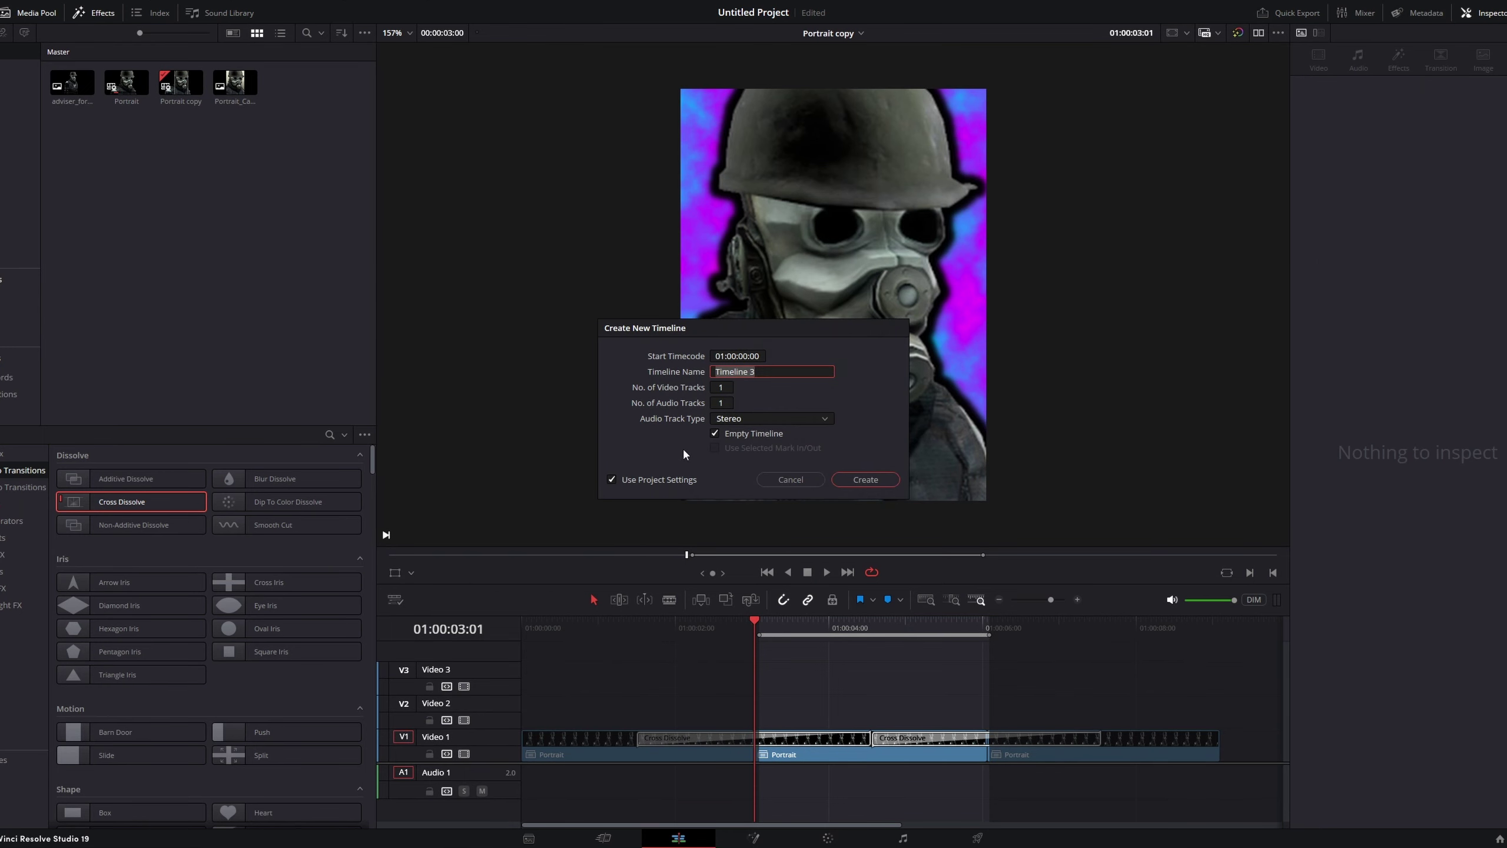
pyautogui.write('Focus')
pyautogui.click(642, 479)
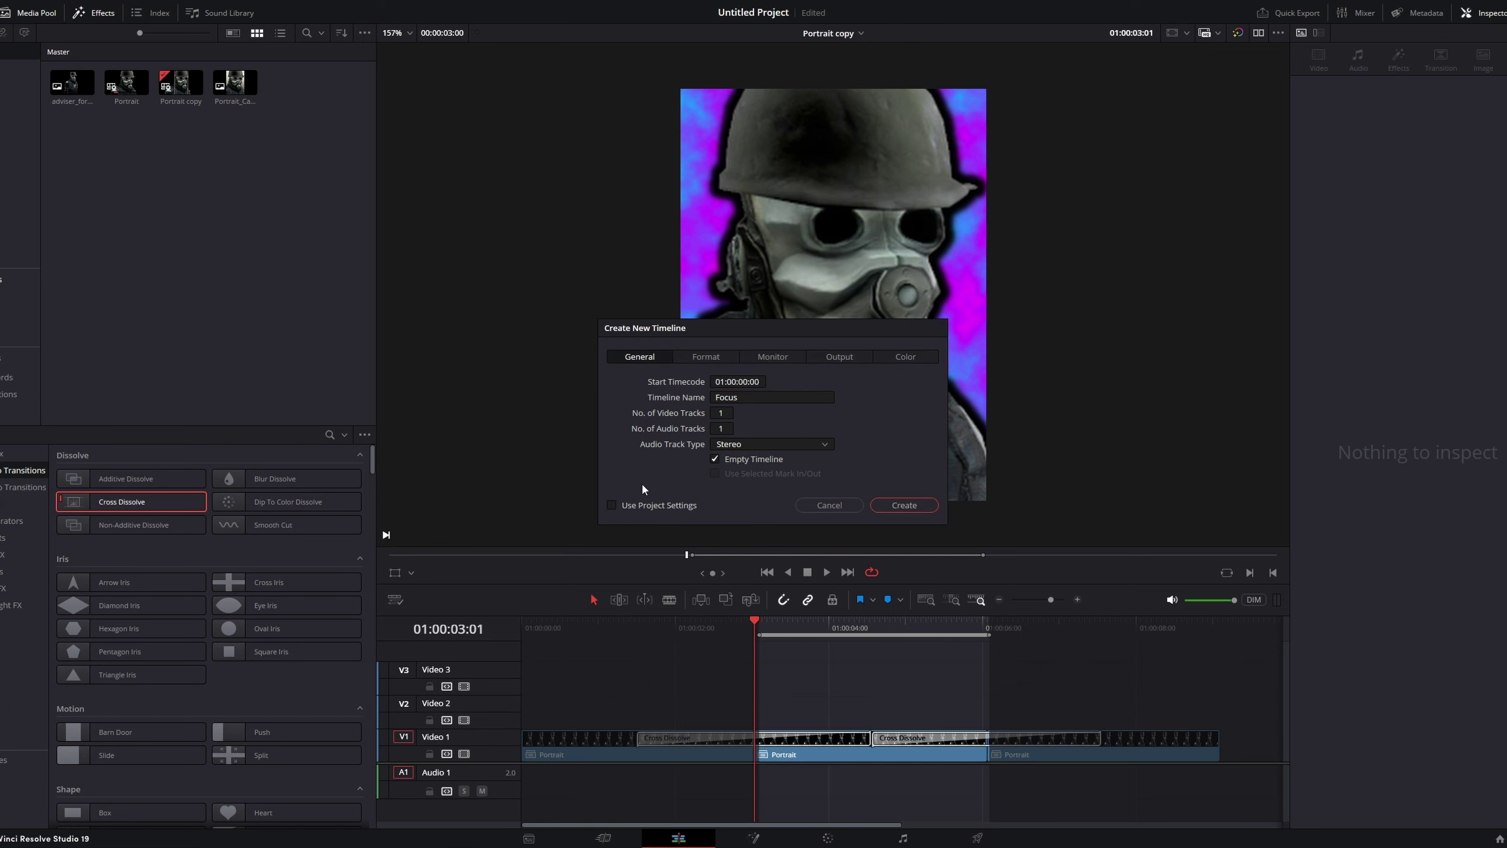
# - Set the new timeline's format to 400 x 300 at 30 frames per second and create it
pyautogui.click(722, 357)
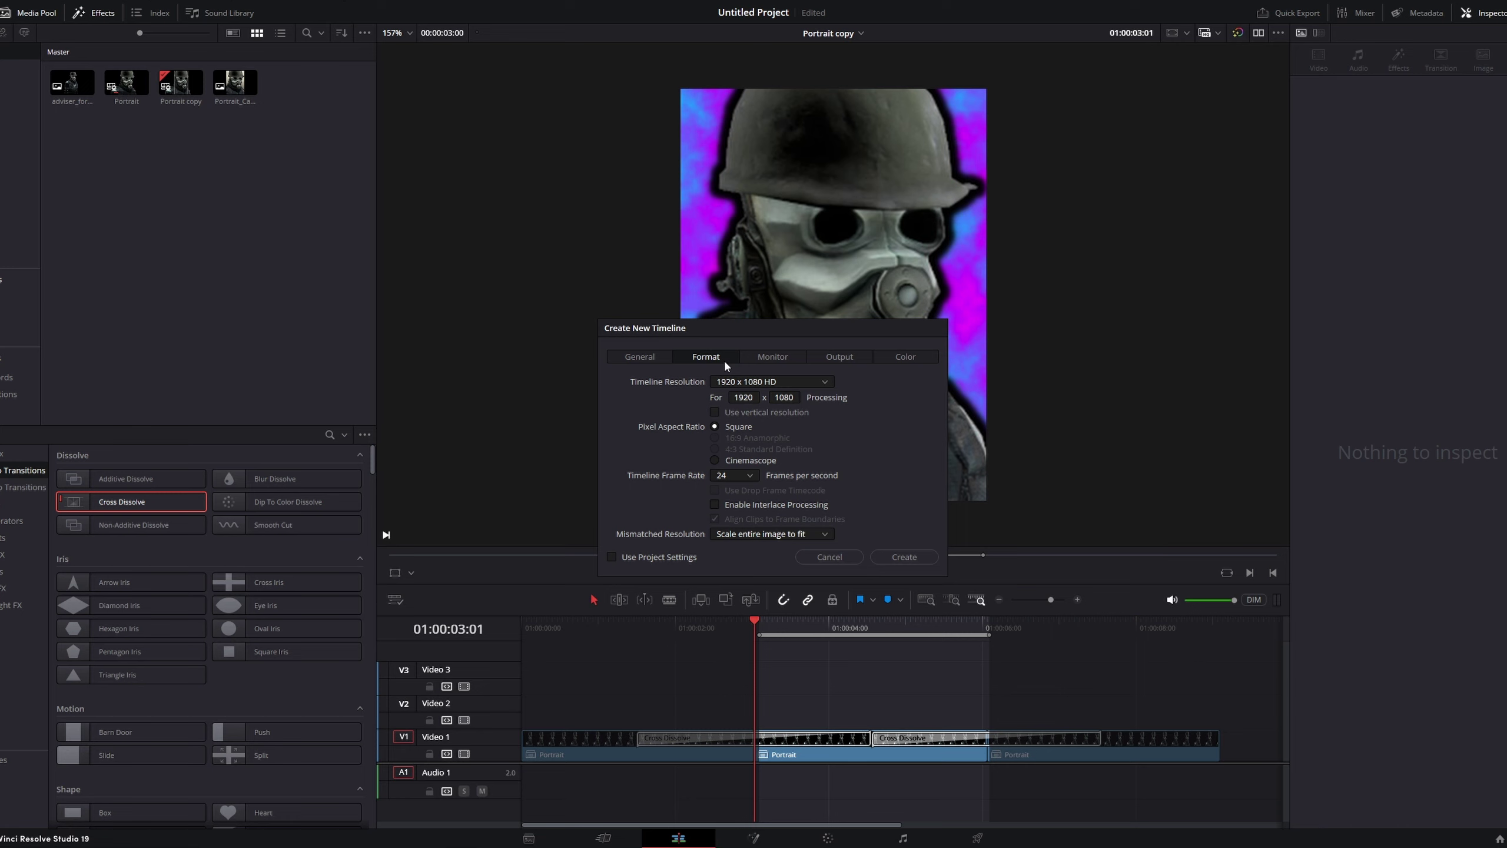
pyautogui.doubleClick(740, 397)
pyautogui.write('400')
pyautogui.doubleClick(784, 397)
pyautogui.write('300')
pyautogui.click(747, 476)
pyautogui.click(731, 573)
pyautogui.click(891, 556)
pyautogui.moveTo(73, 134); pyautogui.dragTo(519, 697)
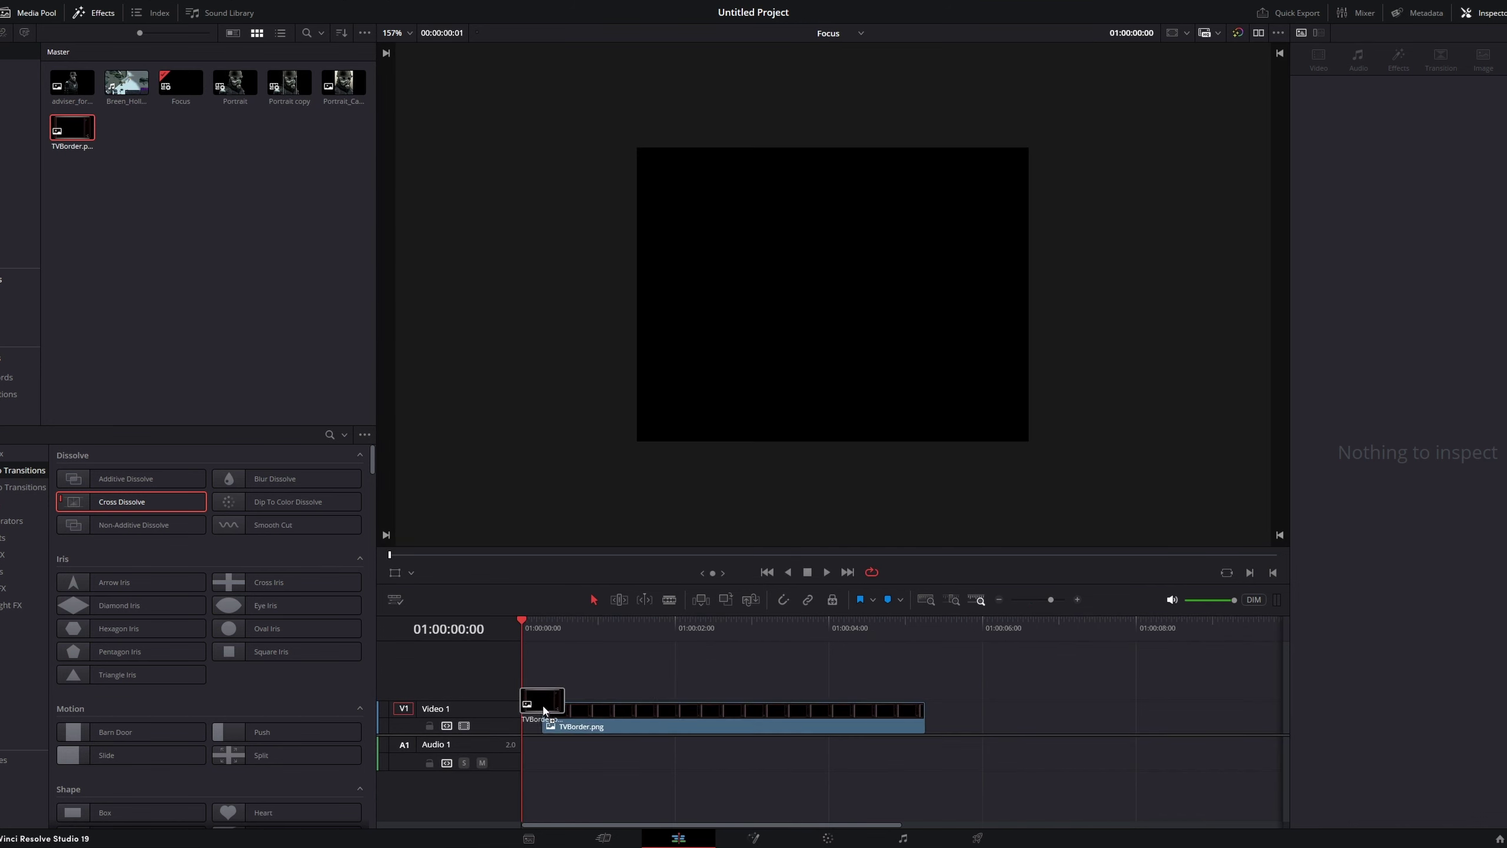
pyautogui.moveTo(126, 82); pyautogui.dragTo(587, 715)
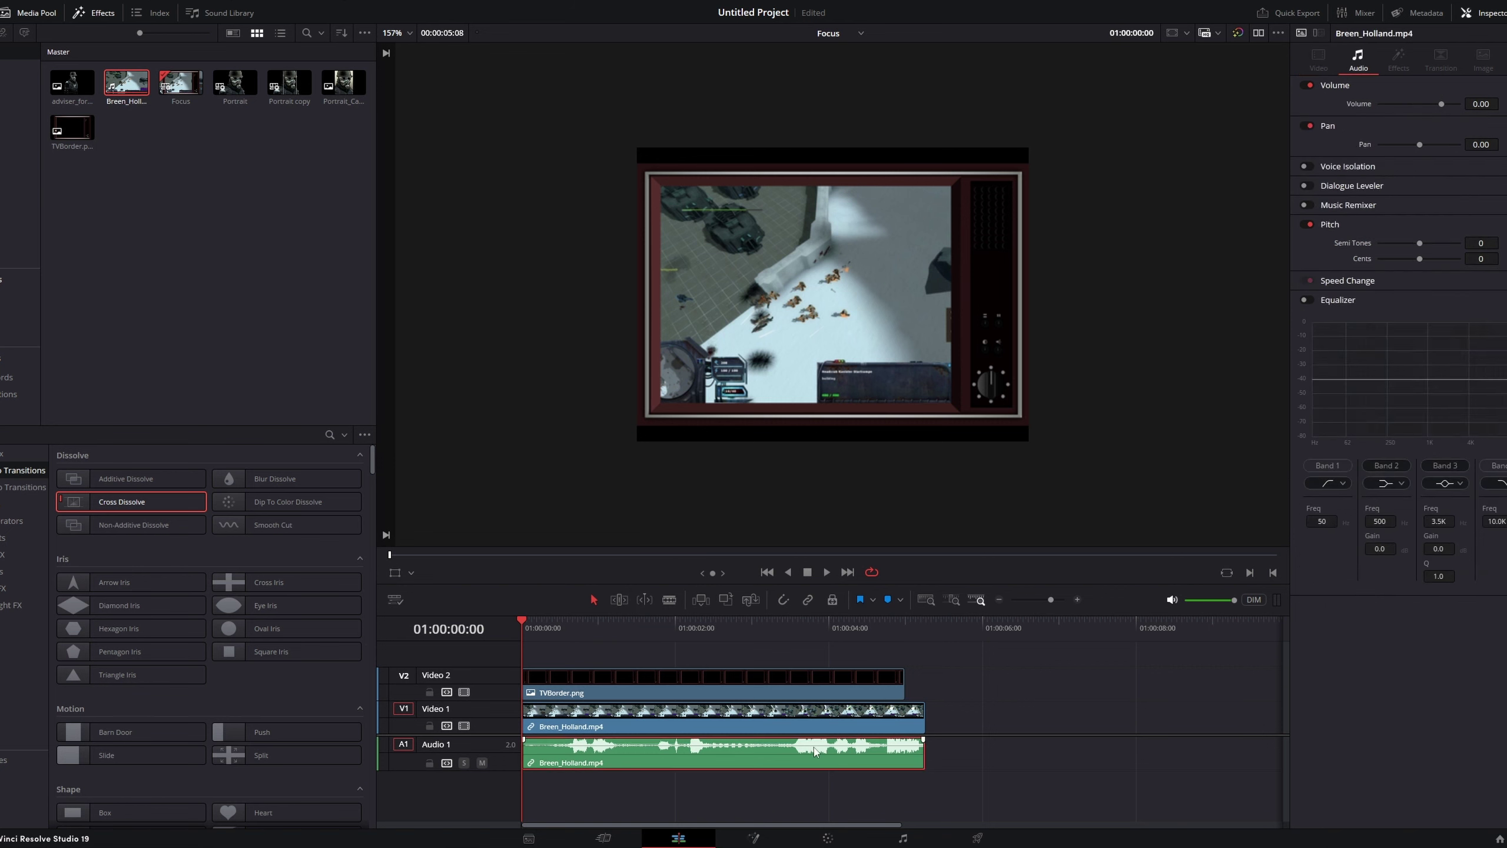
pyautogui.moveTo(902, 683); pyautogui.dragTo(923, 684)
# - Unlink the TVBorder.png clip's zoom axes and stretch it vertically until the TV frame fills the picture height
pyautogui.click(848, 690)
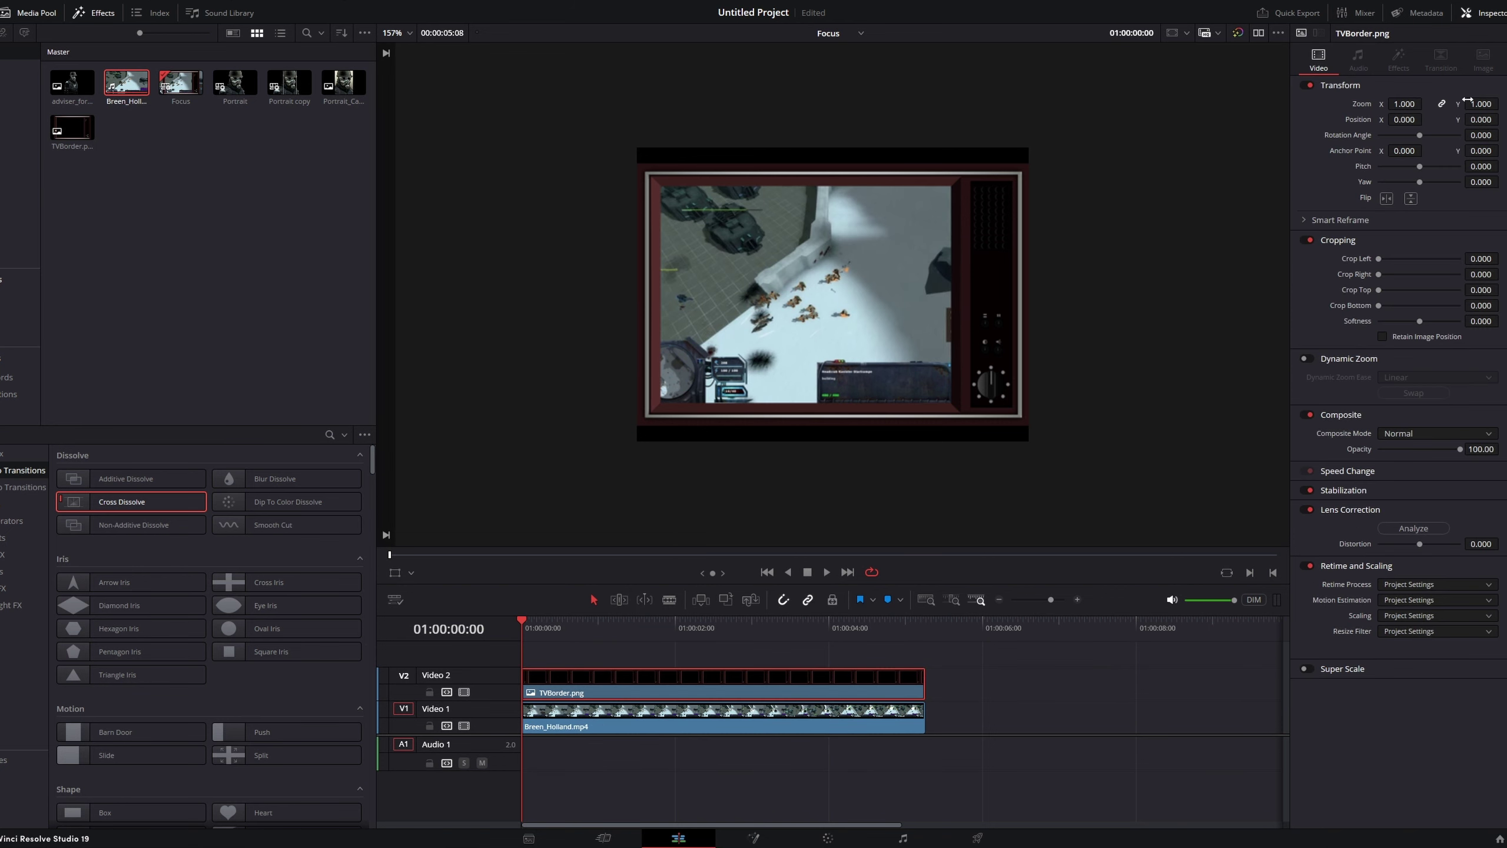
pyautogui.click(1442, 104)
pyautogui.moveTo(1405, 104)
pyautogui.mouseDown()
pyautogui.moveTo(1426, 104)
pyautogui.moveTo(1406, 104)
pyautogui.mouseUp()
pyautogui.moveTo(1482, 104); pyautogui.dragTo(1506, 103)
pyautogui.click(921, 710)
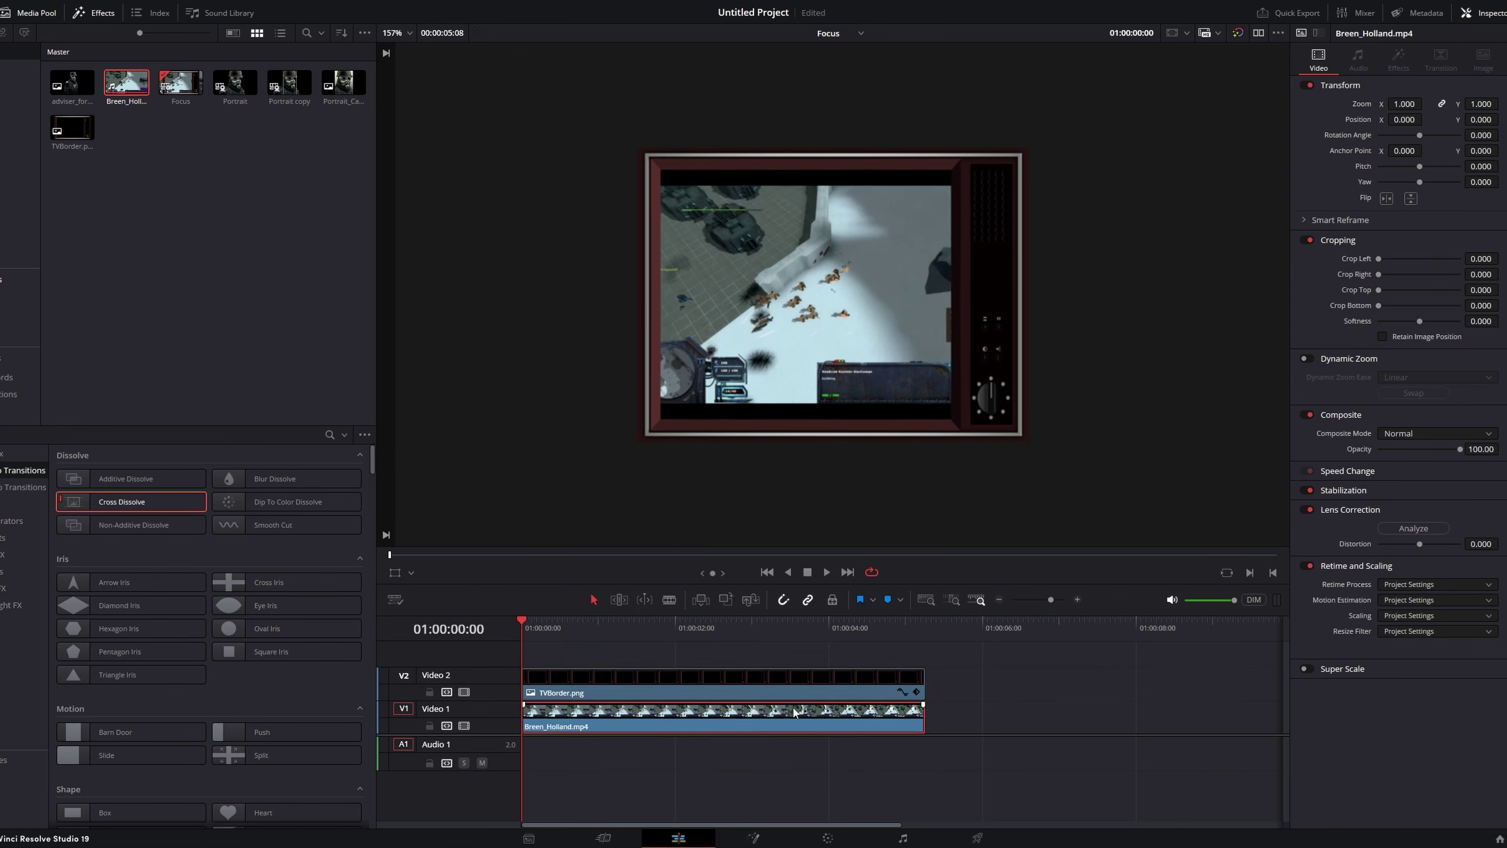
pyautogui.click(1442, 103)
pyautogui.moveTo(1405, 103); pyautogui.dragTo(1387, 104)
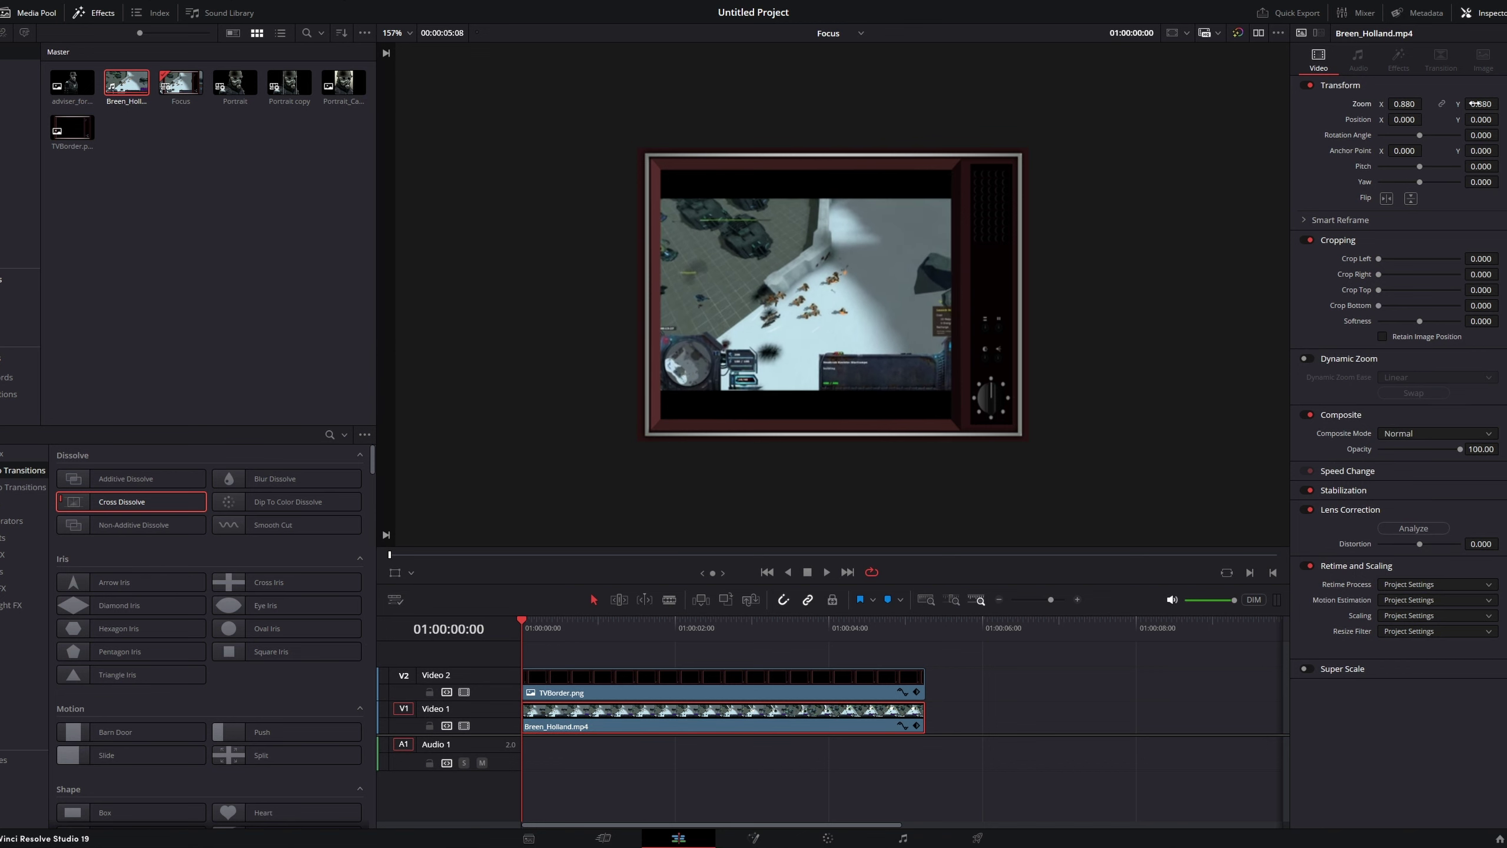
pyautogui.moveTo(1481, 104); pyautogui.dragTo(1506, 103)
pyautogui.press('space')
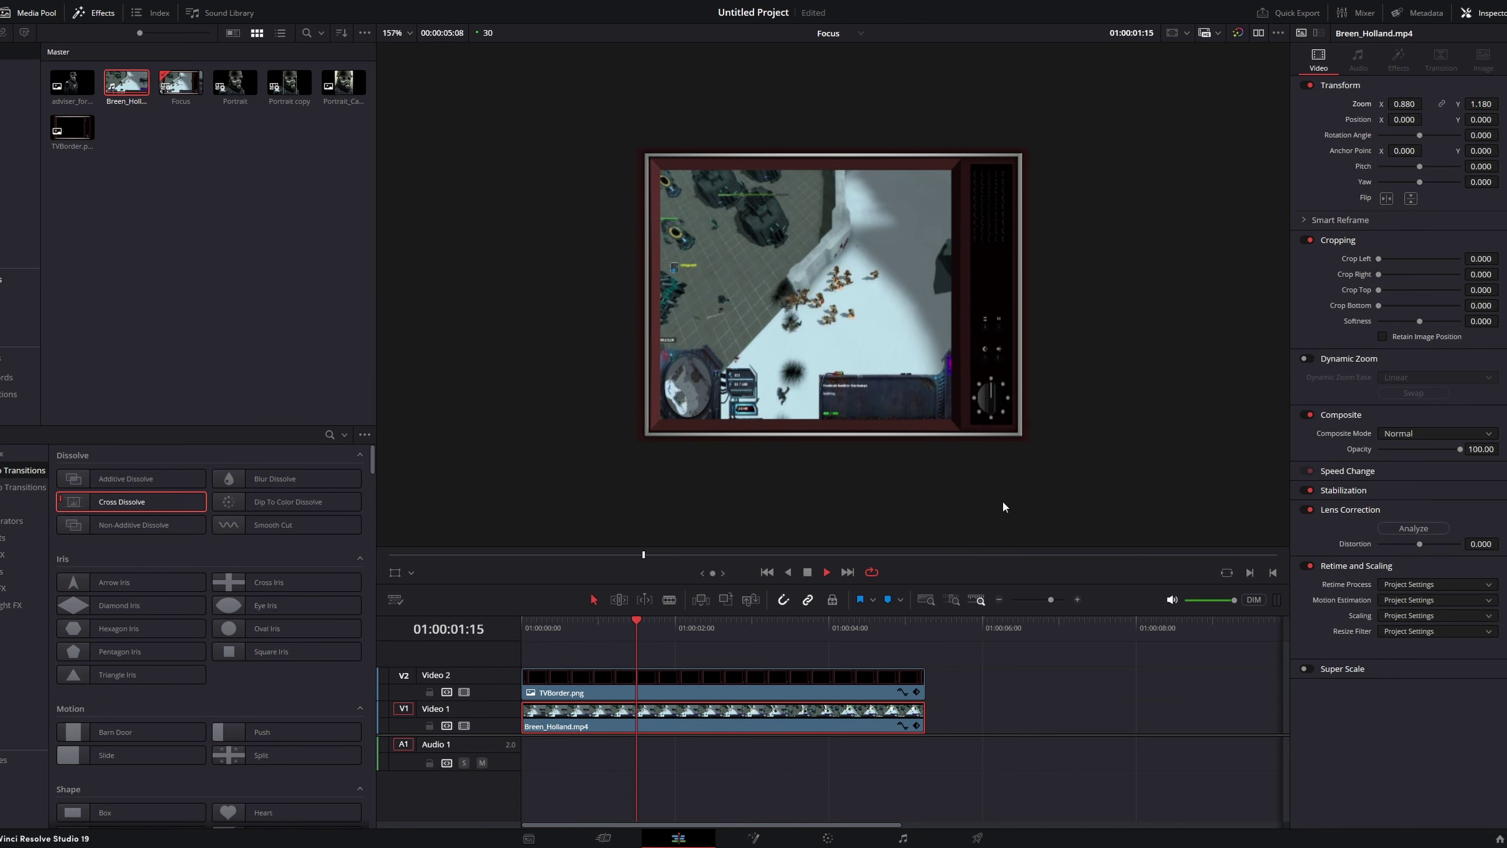
# - Grade Breen_Holland.mp4 to high-contrast black and white with saturation 0, shadows -100 and highlights 100, and preview it in the edit timeline
pyautogui.click(828, 838)
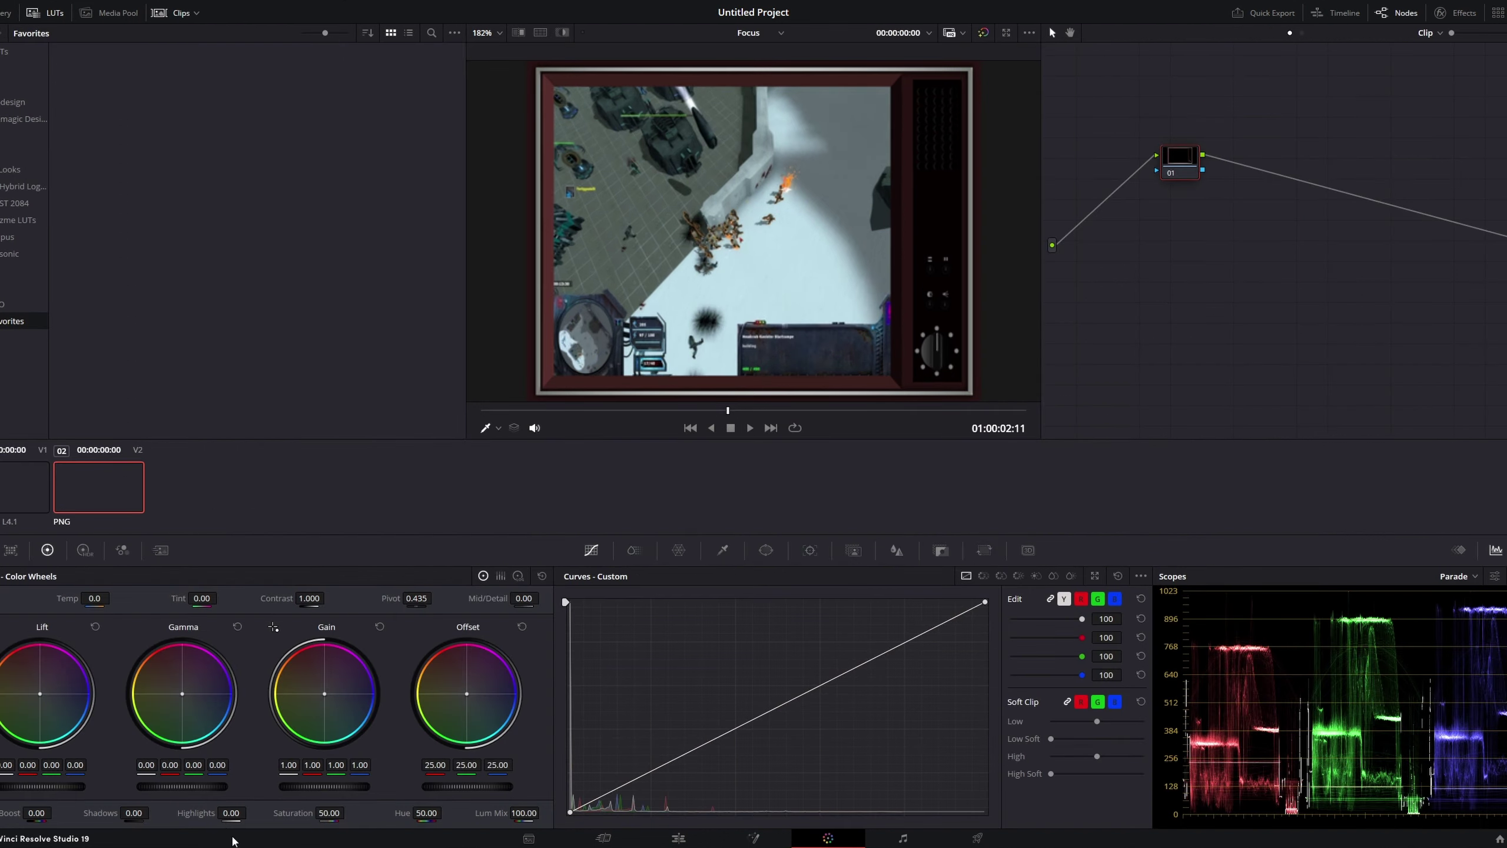
pyautogui.press('Up')
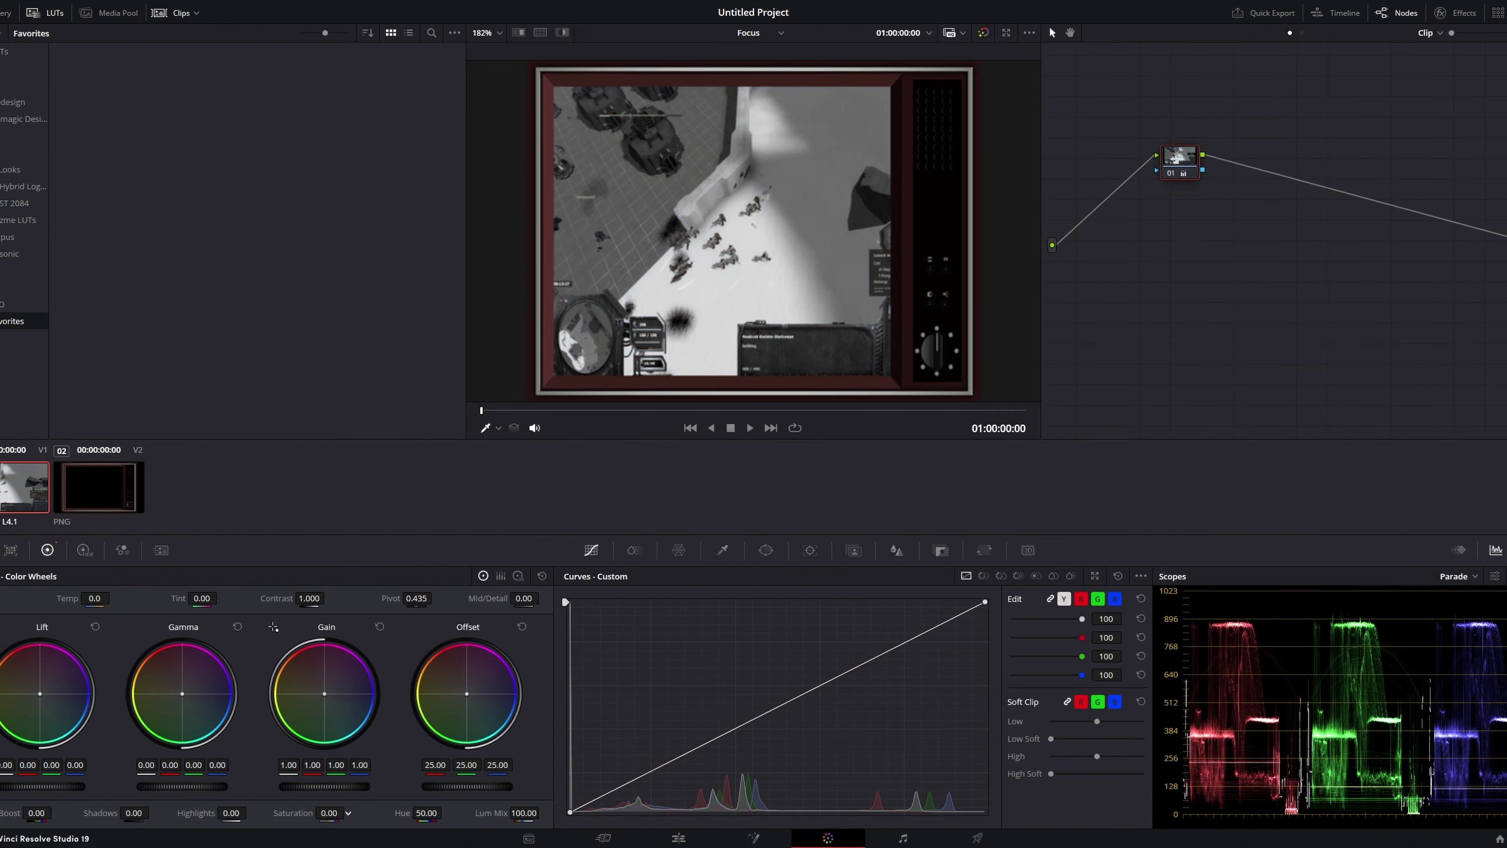
pyautogui.doubleClick(133, 813)
pyautogui.write('-100')
pyautogui.press('Tab')
pyautogui.write('100')
pyautogui.press('Return')
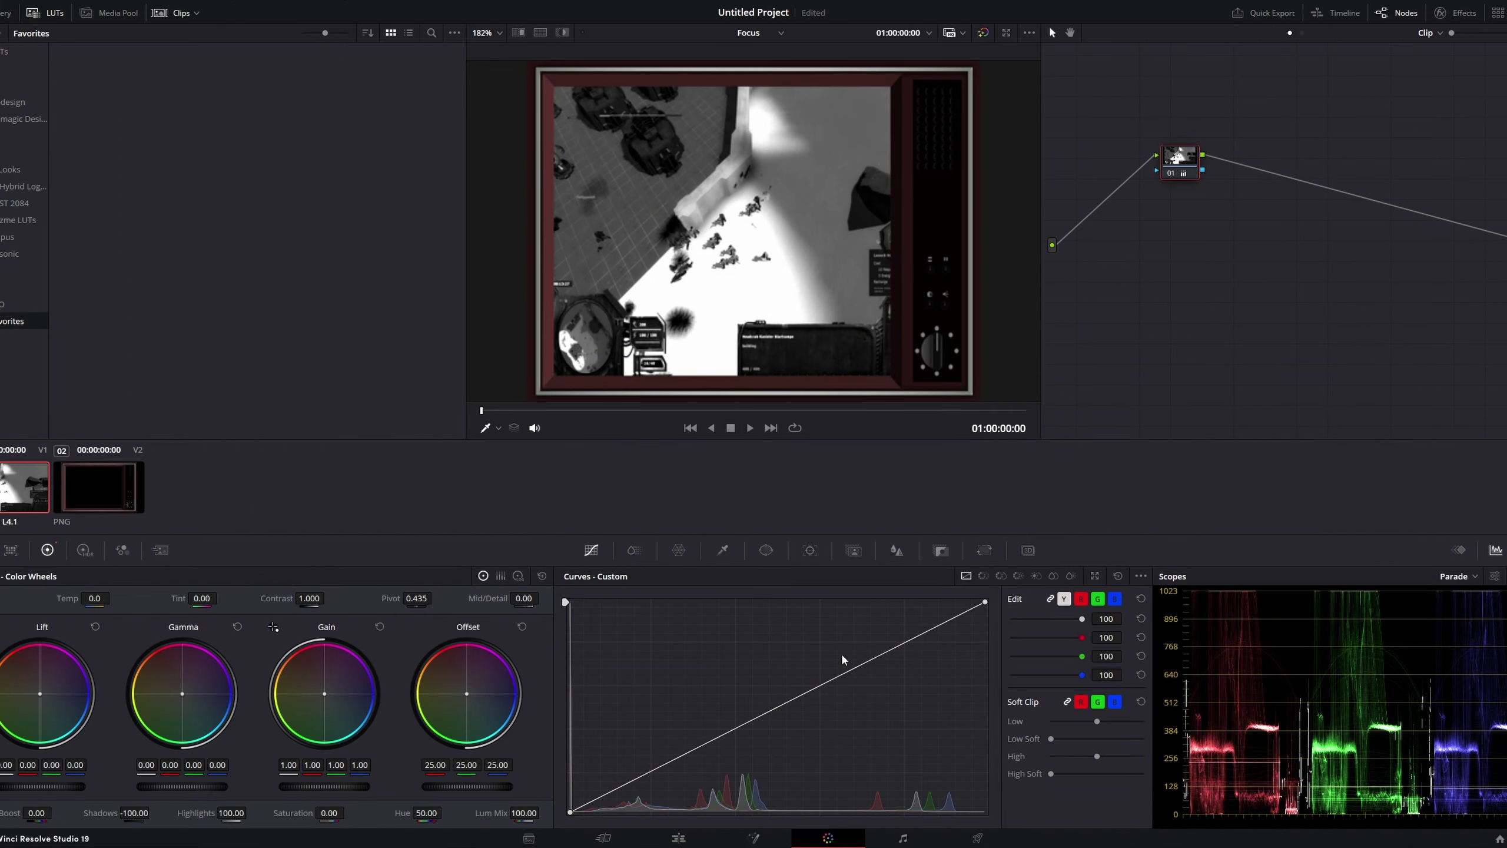
pyautogui.hotkey('shift', '4')
pyautogui.press('space')
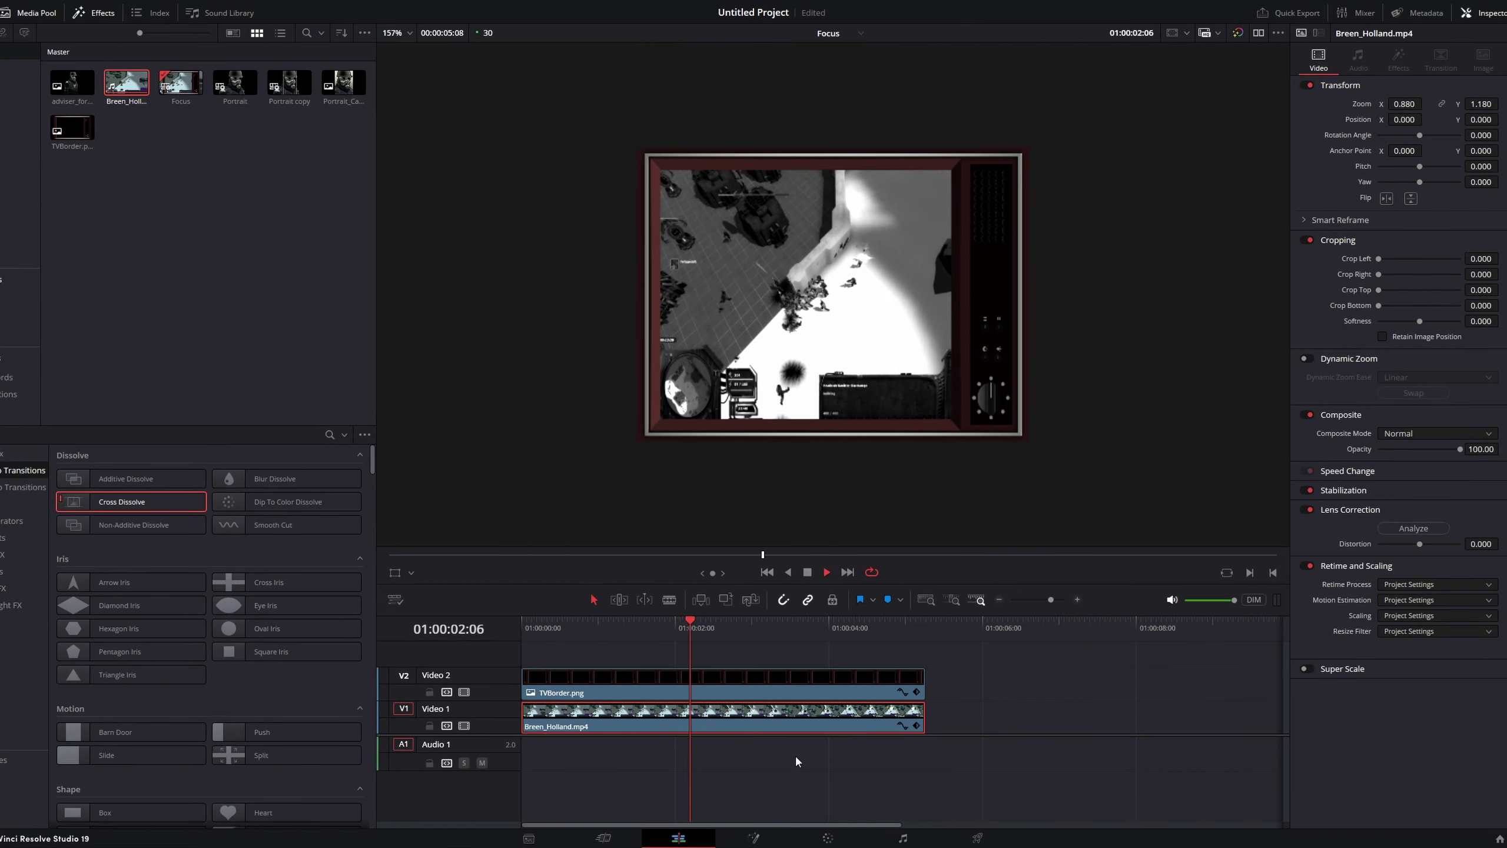
# - Open the delivery settings for the Focus timeline and name the output file AnimatedFocusExample
pyautogui.hotkey('shift', '8')
pyautogui.moveTo(54, 122); pyautogui.dragTo(85, 123)
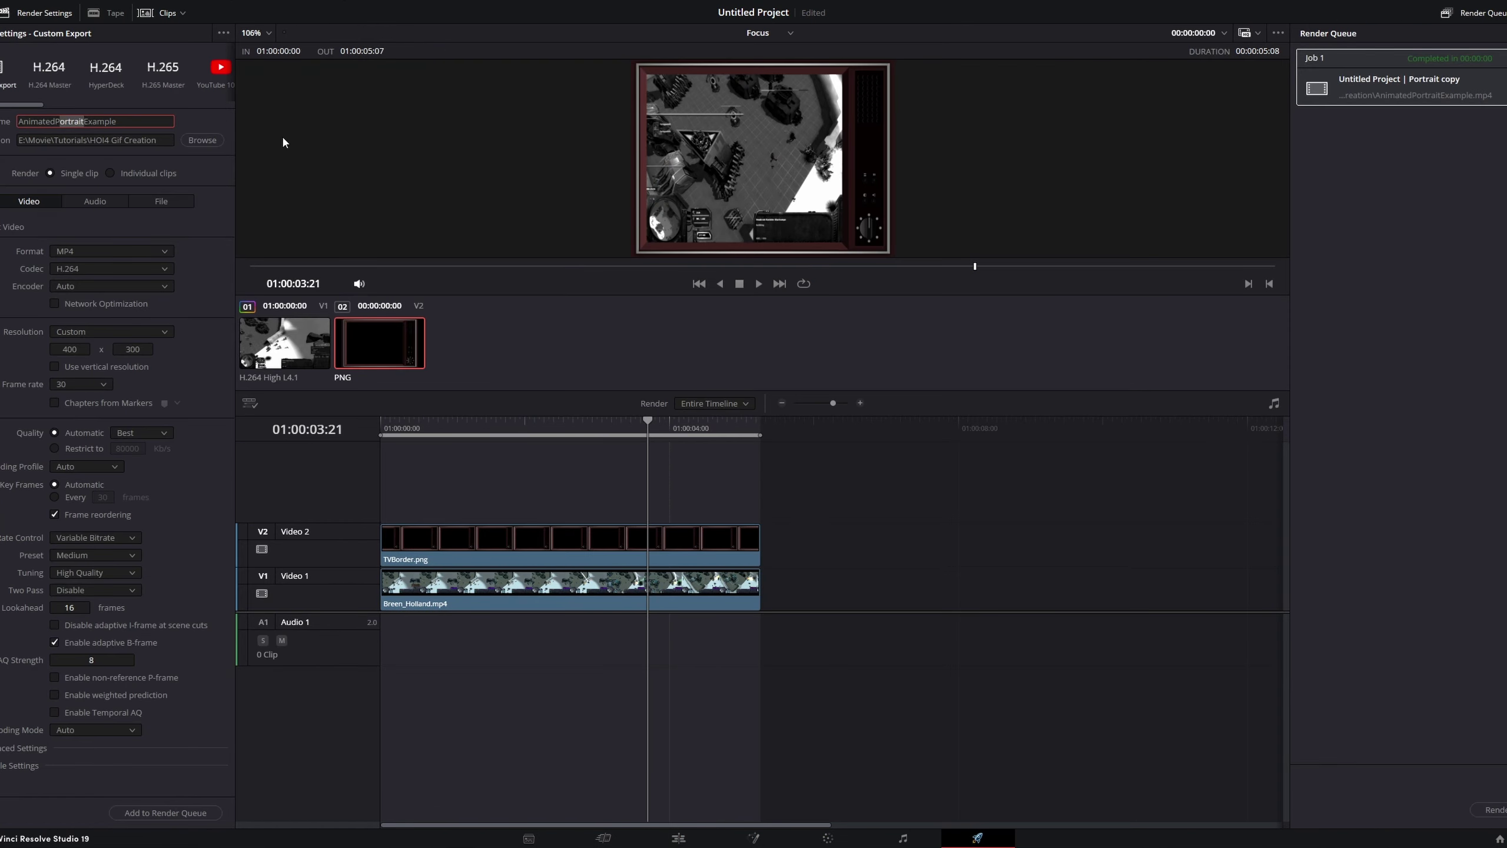
pyautogui.write('Focus')
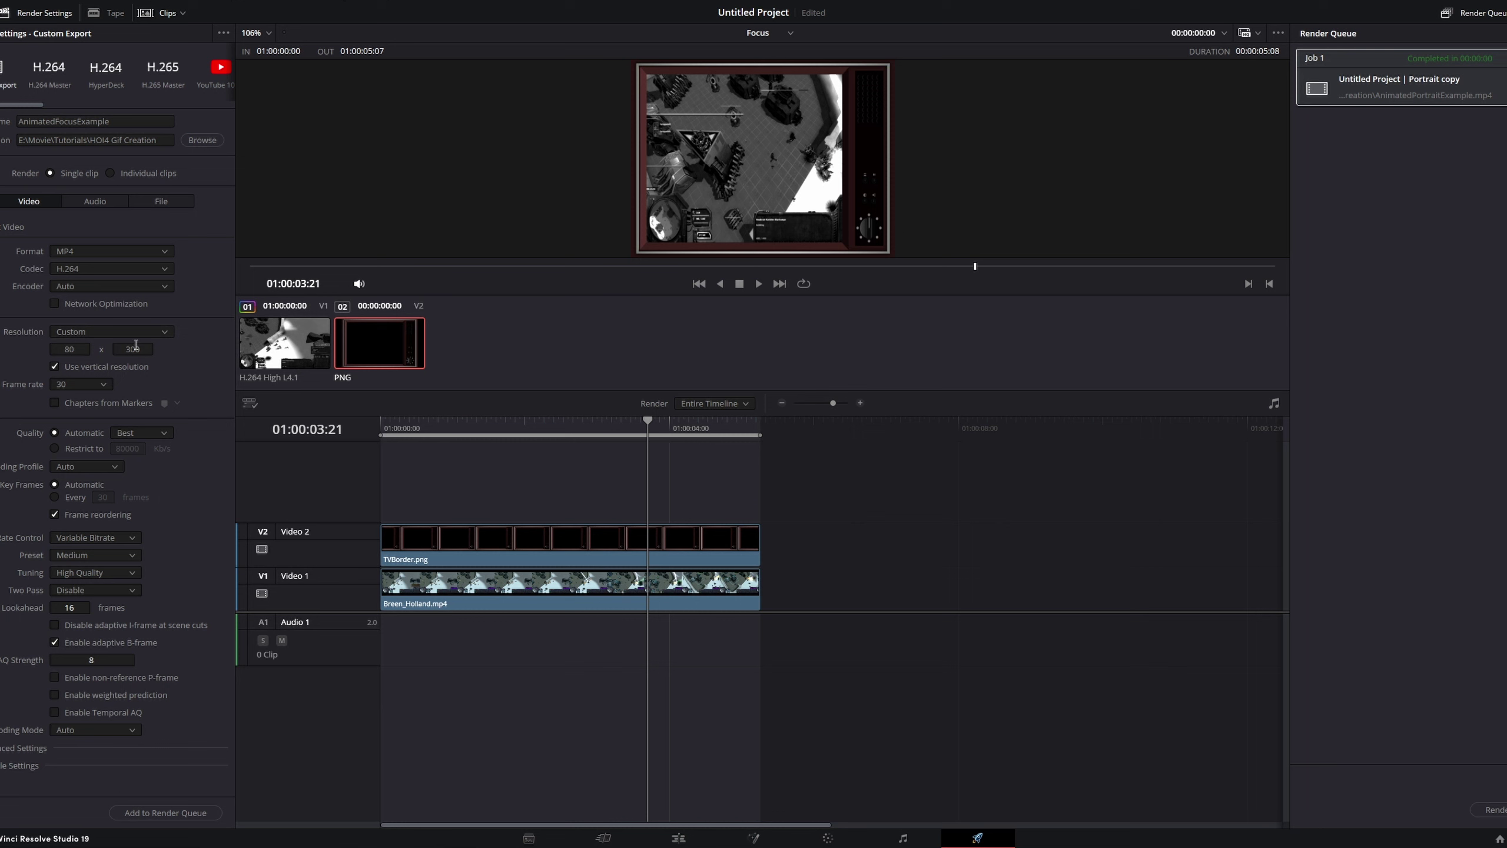
# - Try to queue and render the Focus timeline at a custom resolution of 80 x 64
pyautogui.click(95, 201)
pyautogui.click(28, 202)
pyautogui.click(165, 813)
pyautogui.click(1493, 809)
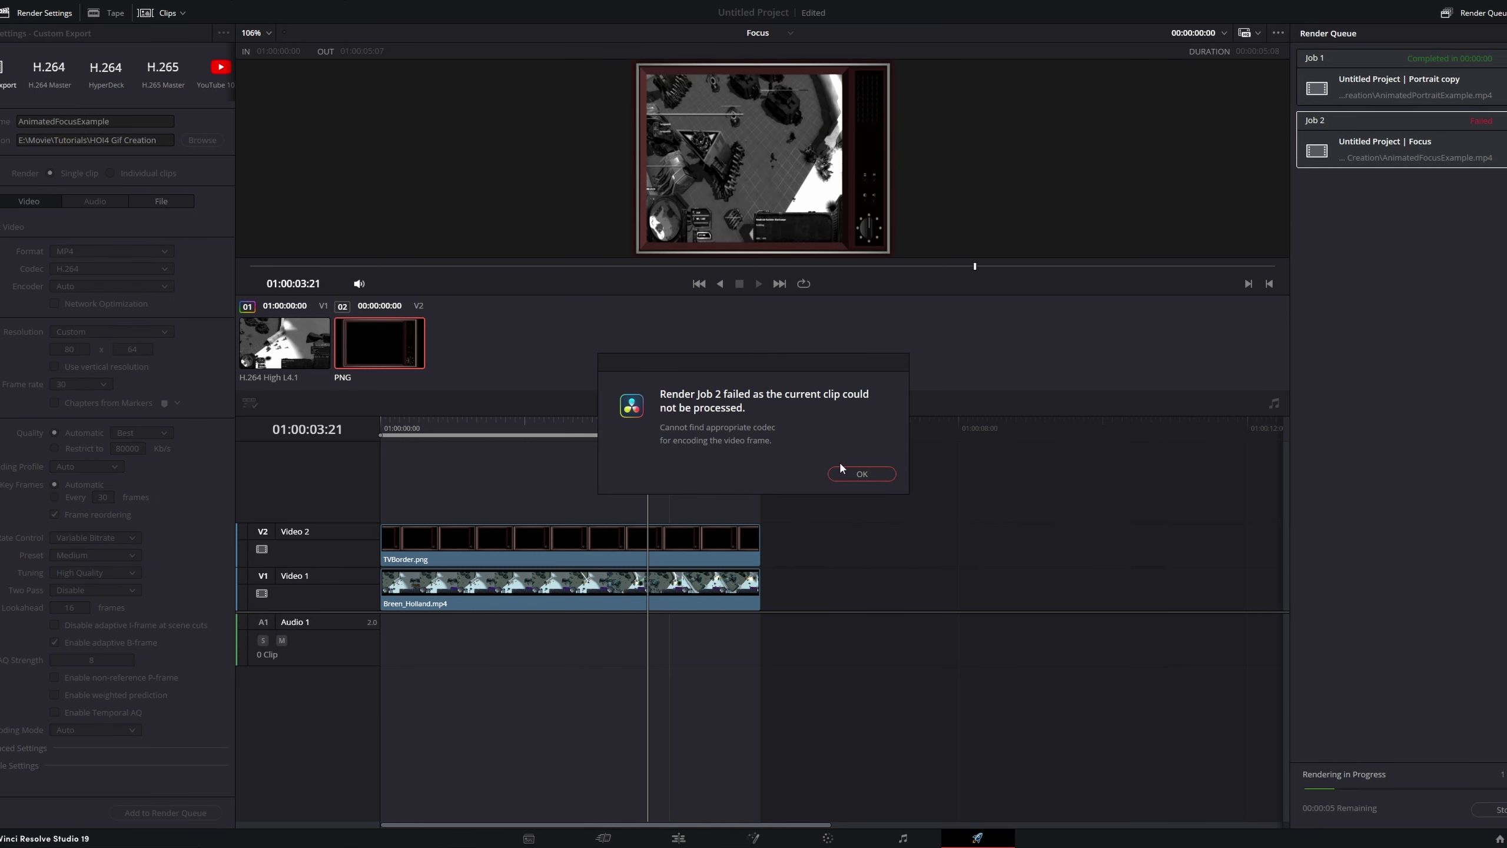
pyautogui.click(855, 474)
# - Set the custom export resolution to 400 x 300, add the Focus timeline to the render queue and render it
pyautogui.doubleClick(73, 350)
pyautogui.write('400')
pyautogui.doubleClick(142, 351)
pyautogui.write('3')
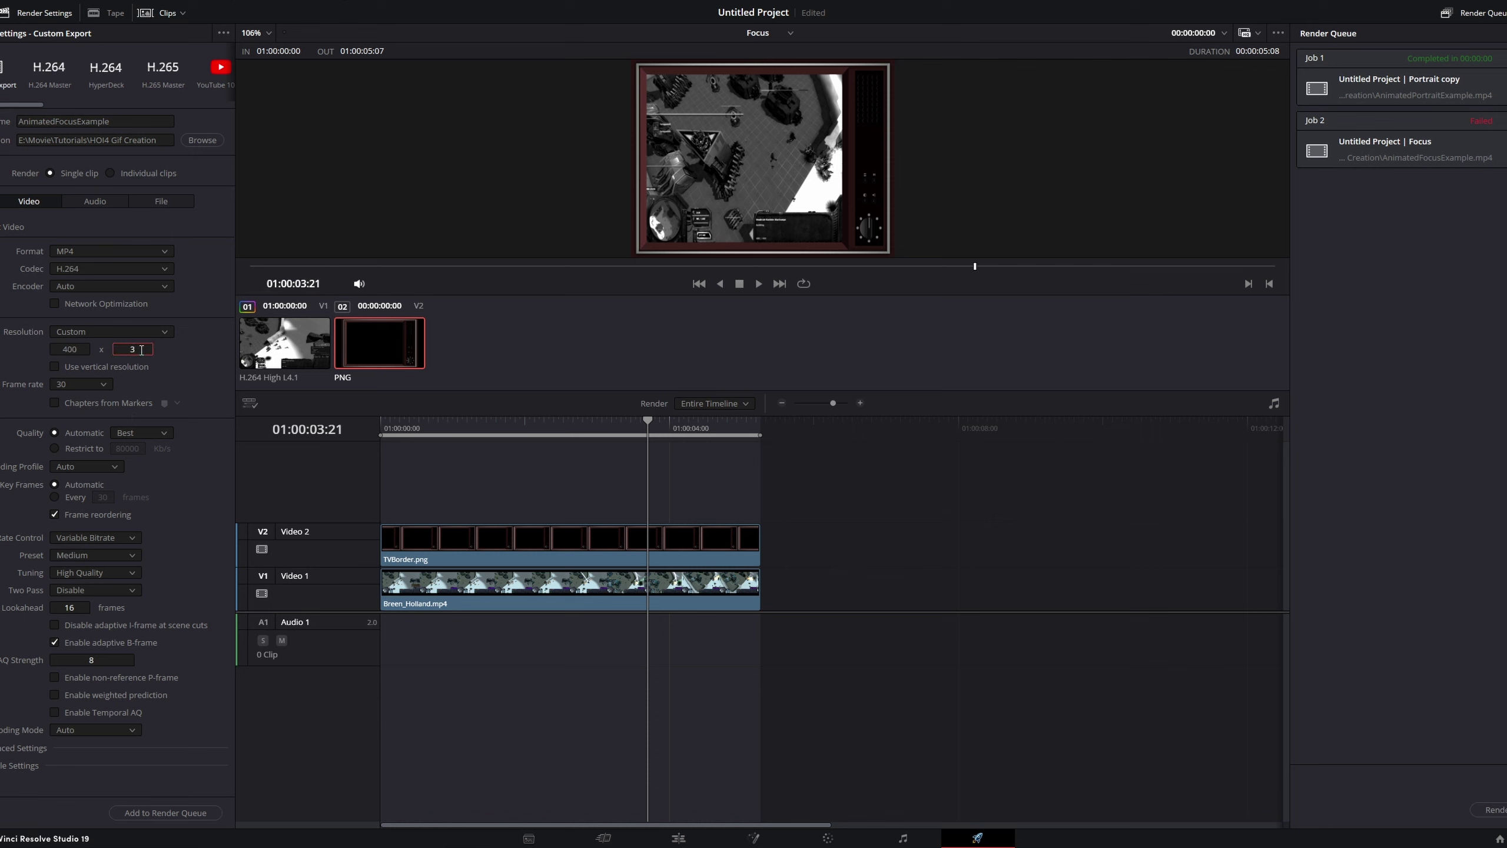
pyautogui.write('00')
pyautogui.click(165, 812)
pyautogui.click(1490, 810)
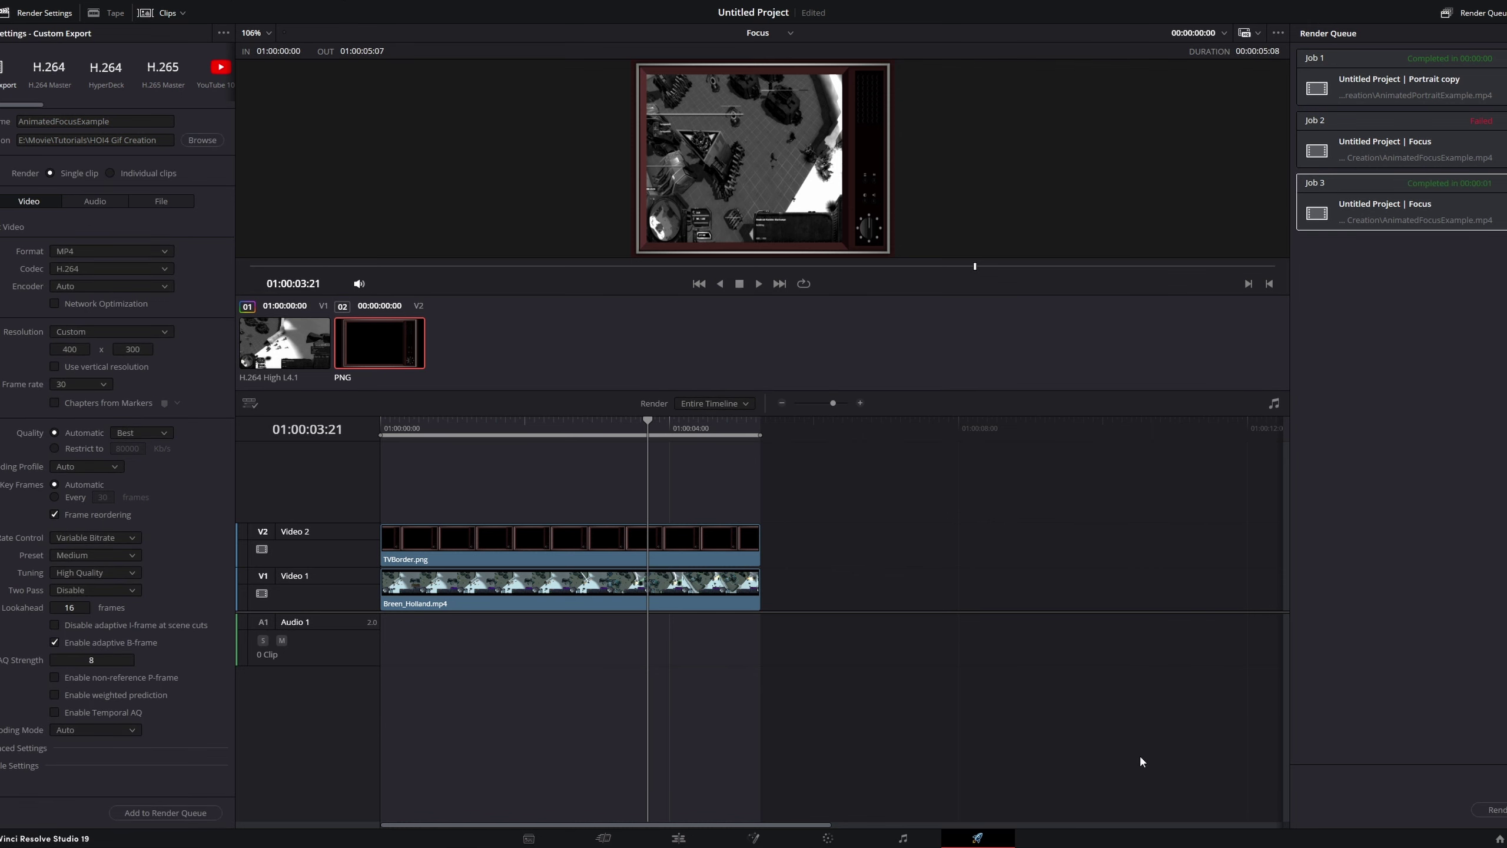